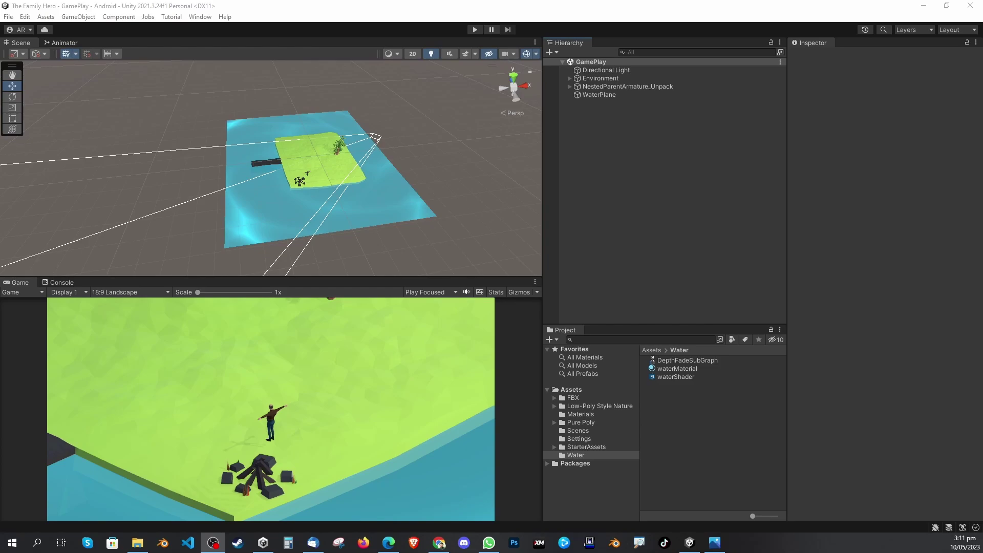
Open the waterShader graph in its own floating window, enlarge it and examine the nodes feeding the Fragment block
left_click(150, 63)
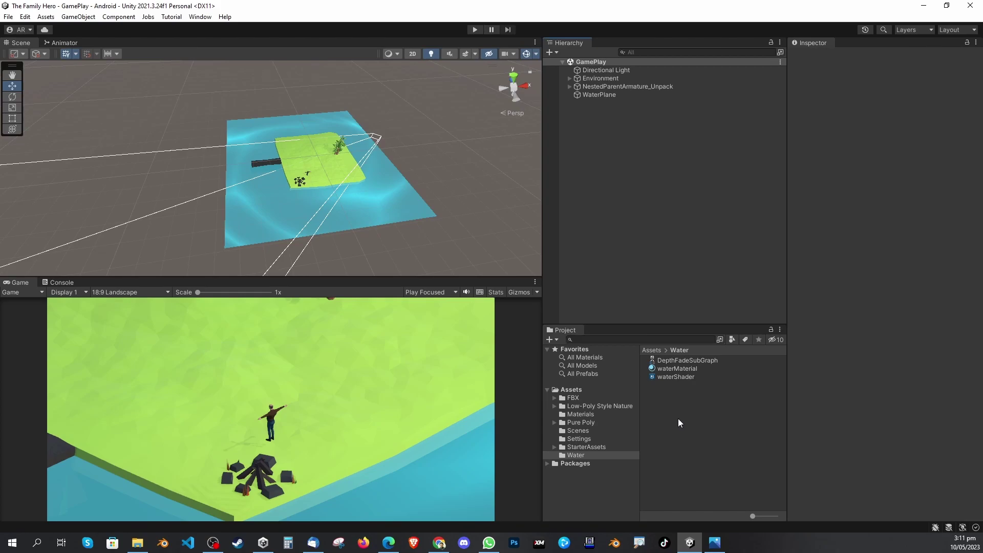
double_click(676, 377)
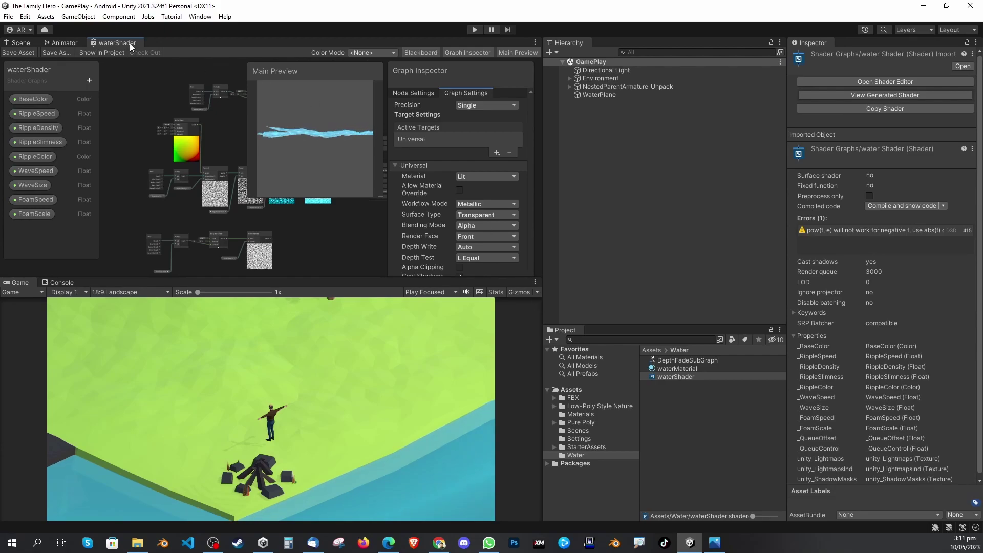
left_click_drag(130, 43, 189, 107)
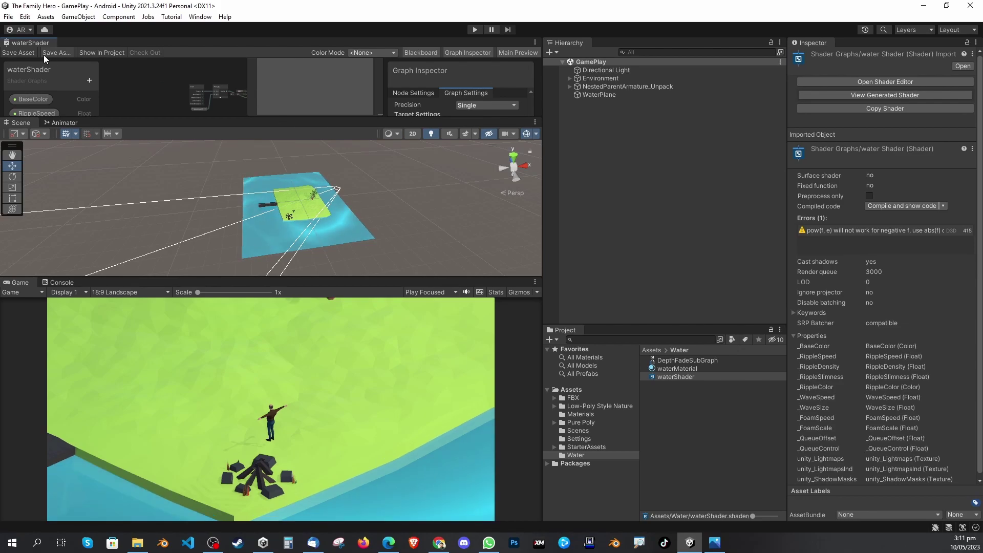
left_click_drag(42, 42, 415, 225)
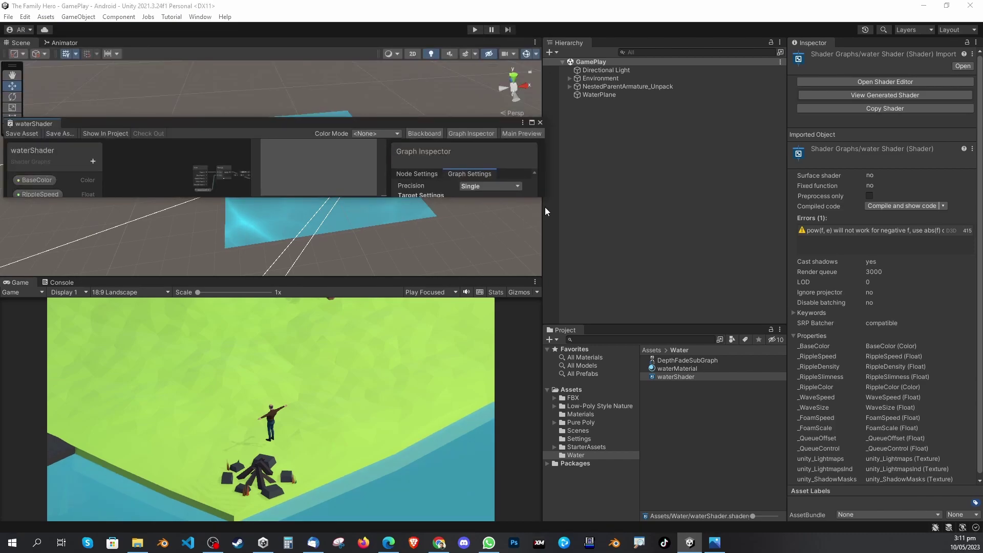
left_click_drag(540, 197, 869, 447)
scroll(441, 315, "up", 2)
scroll(216, 277, "up", 2)
middle_click_drag(216, 278, 404, 299)
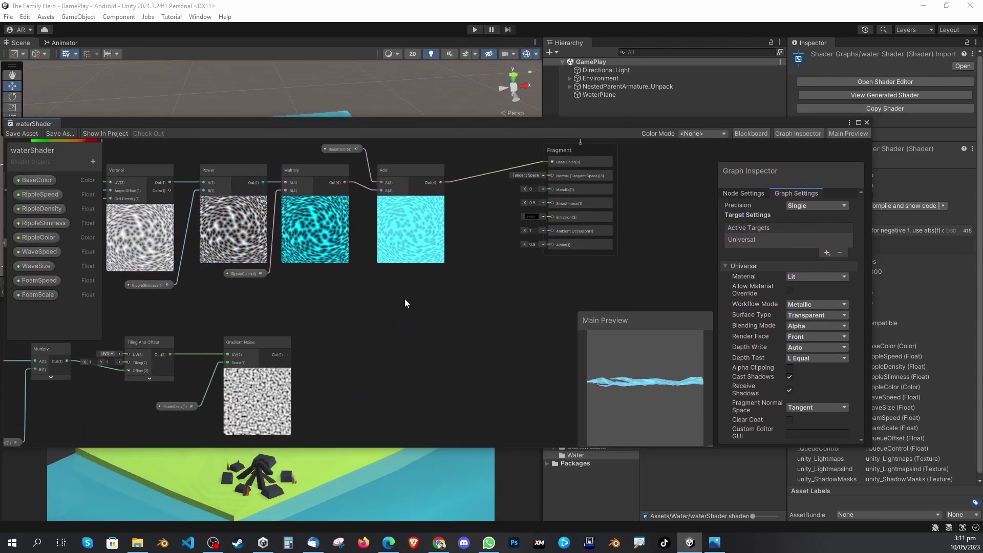
Search the available nodes for "fade" without adding one, and close the waterShader graph window
right_click(406, 301)
left_click(408, 306)
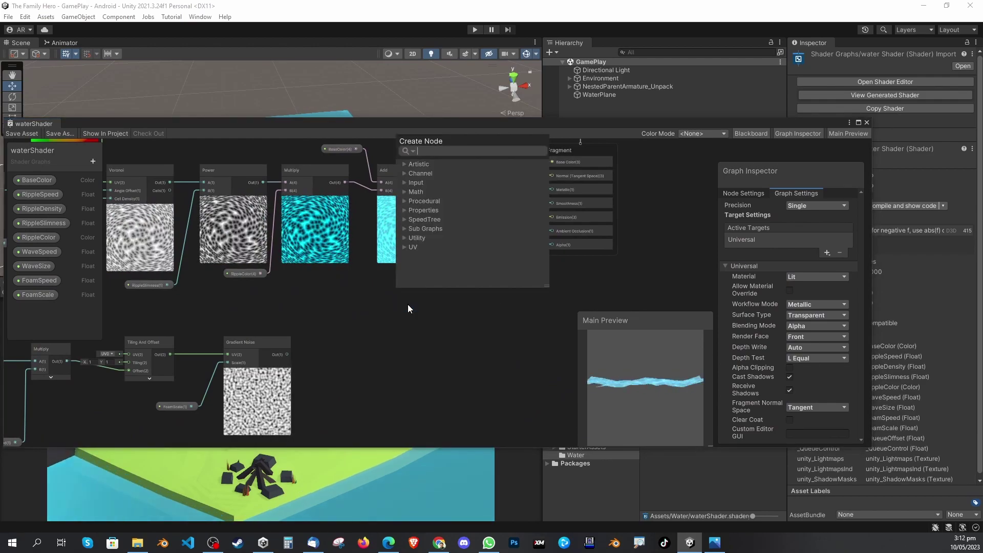
type("fade")
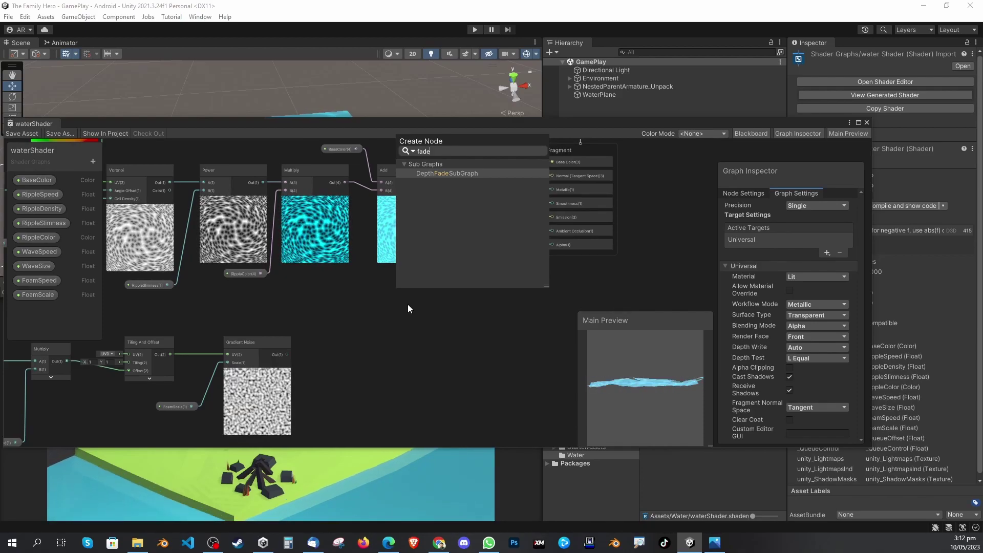
key("Escape")
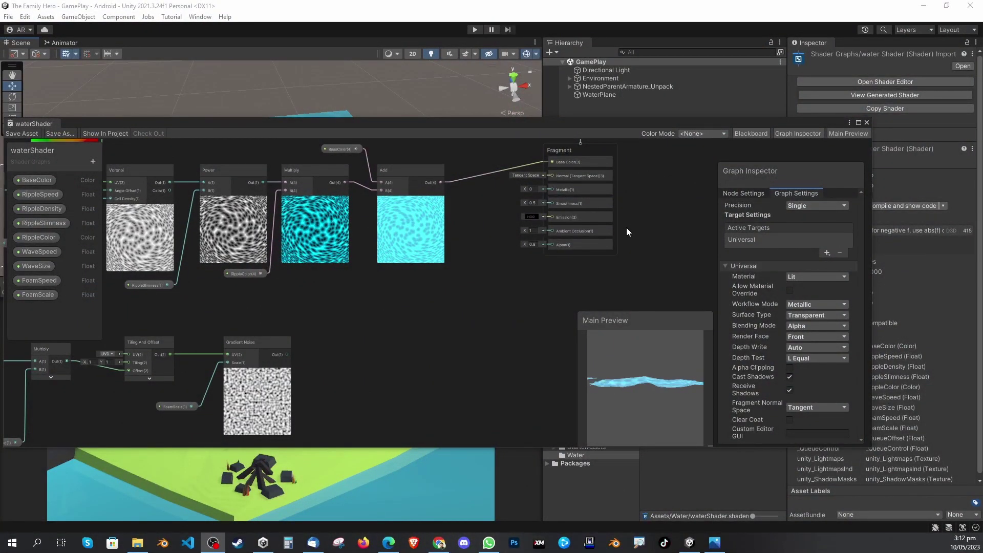
left_click(866, 122)
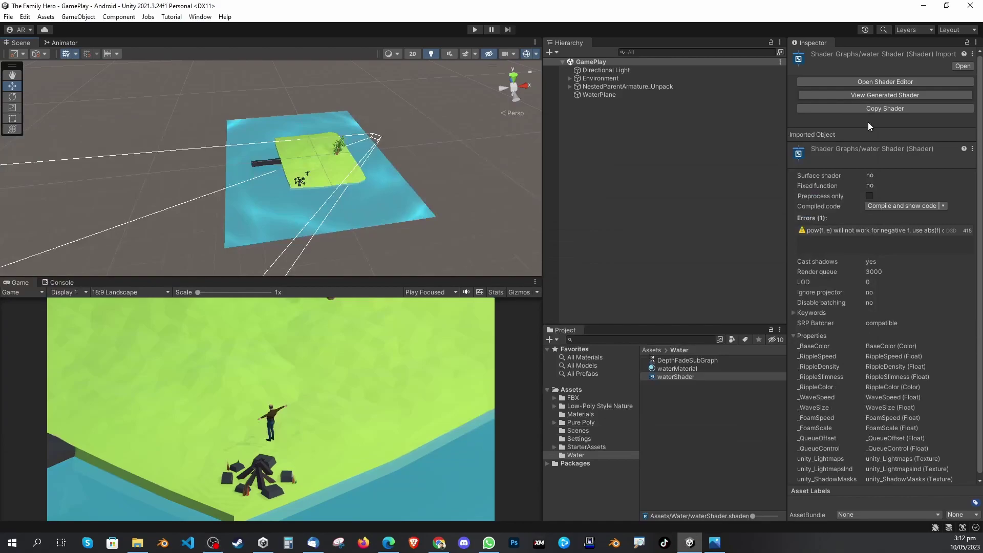
left_click(627, 226)
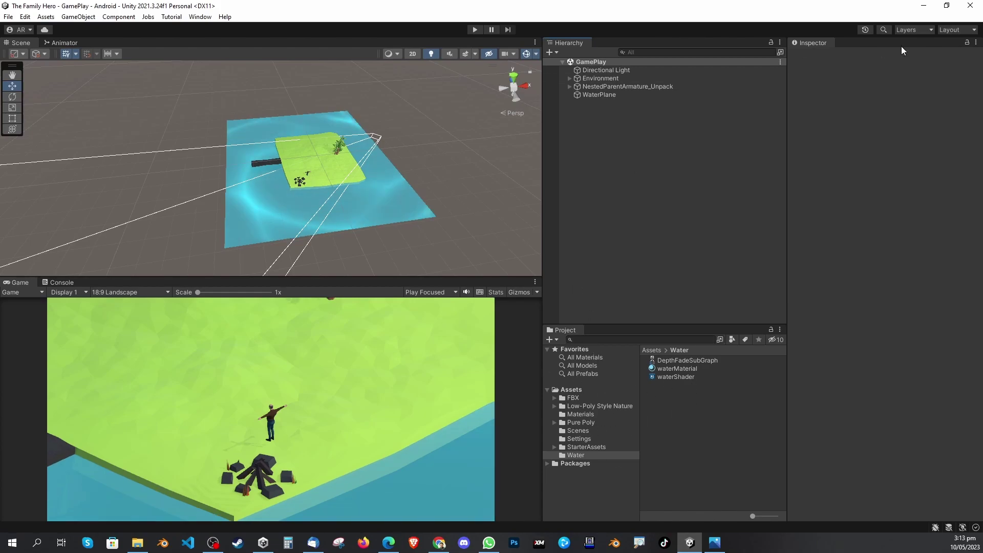
left_click(957, 30)
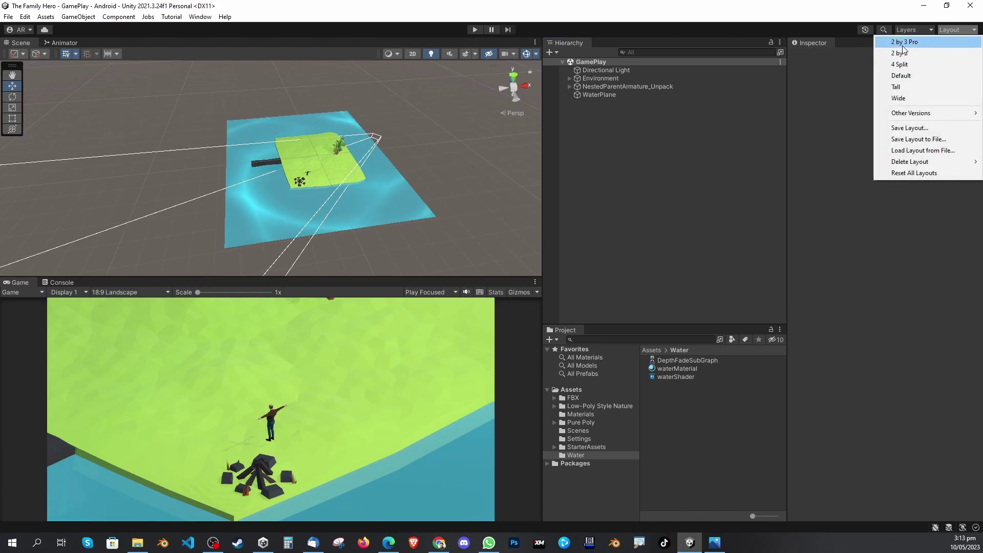
left_click(740, 423)
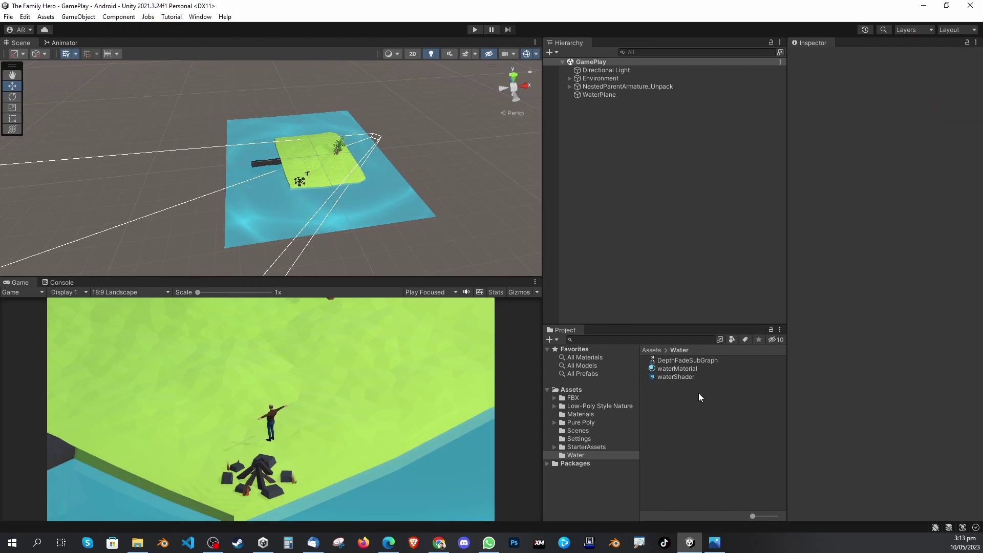
left_click(700, 362)
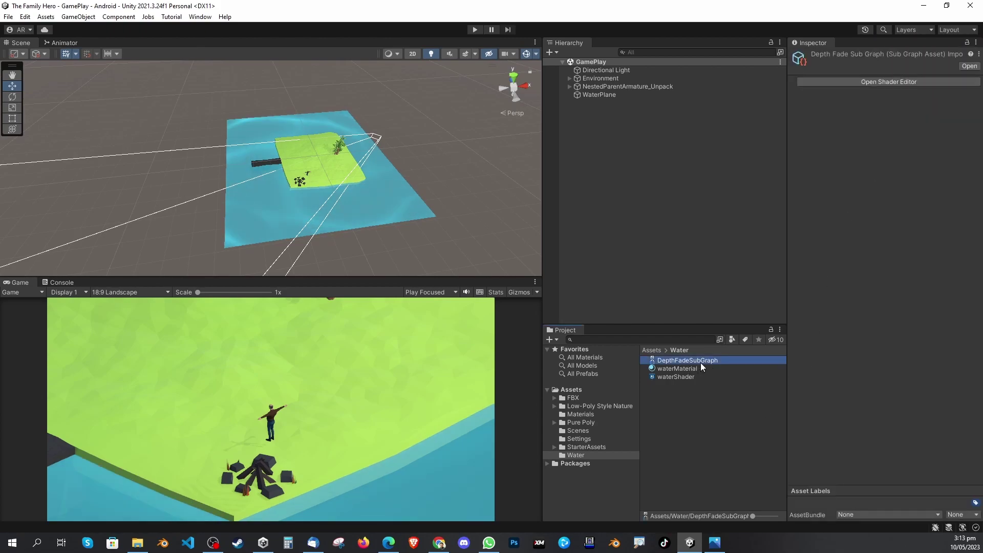
left_click(687, 396)
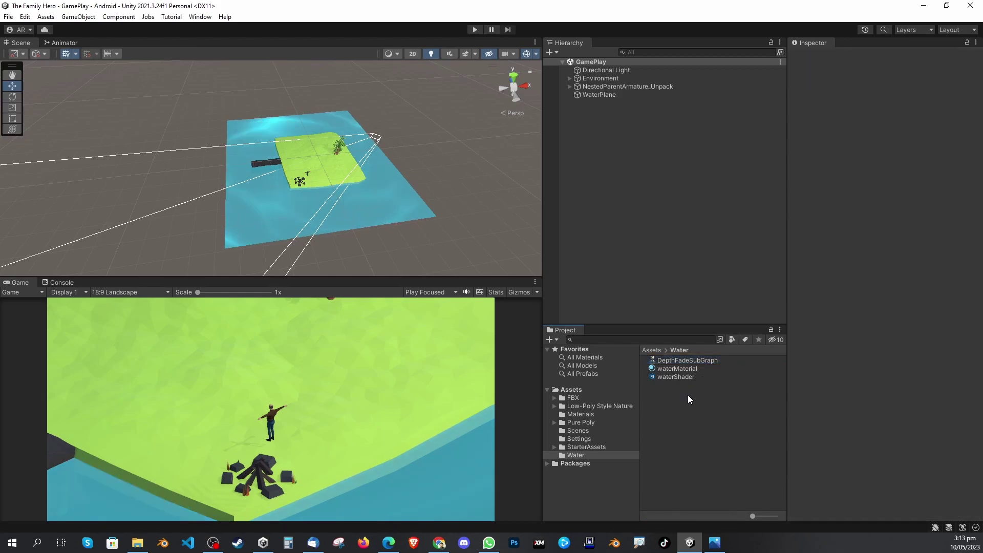
left_click(566, 389)
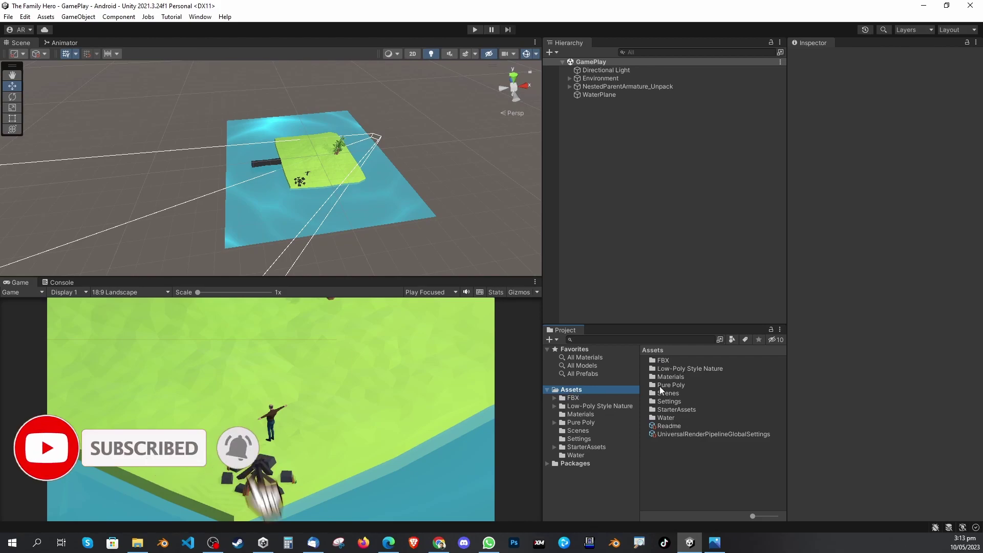
left_click(575, 455)
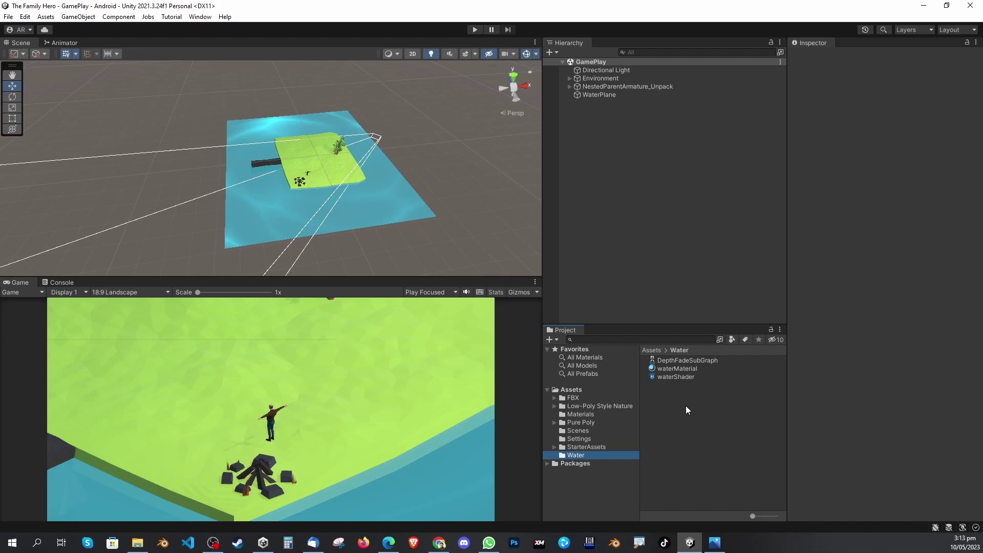
Create a shader Sub Graph named DepthFade in the Water folder
left_click(554, 341)
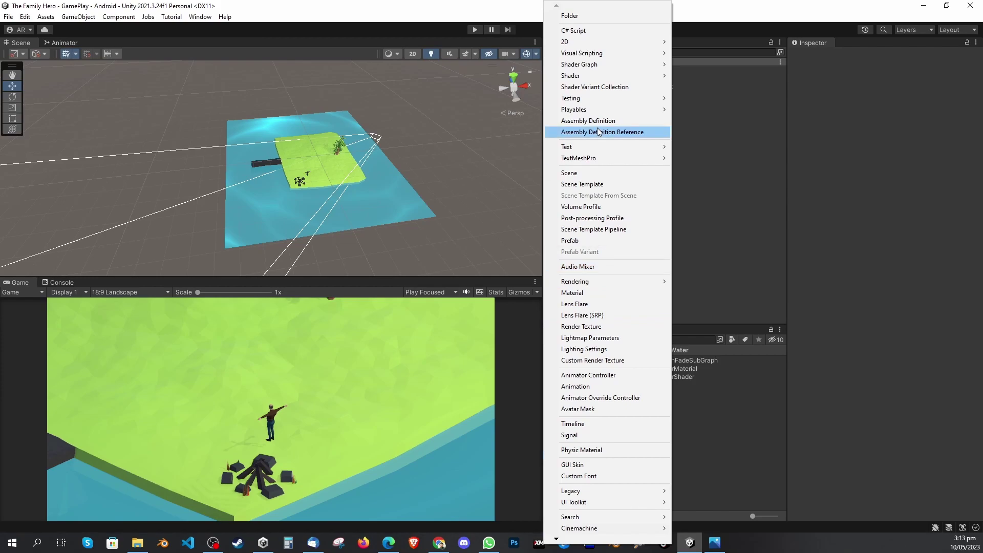
mouse_move(628, 78)
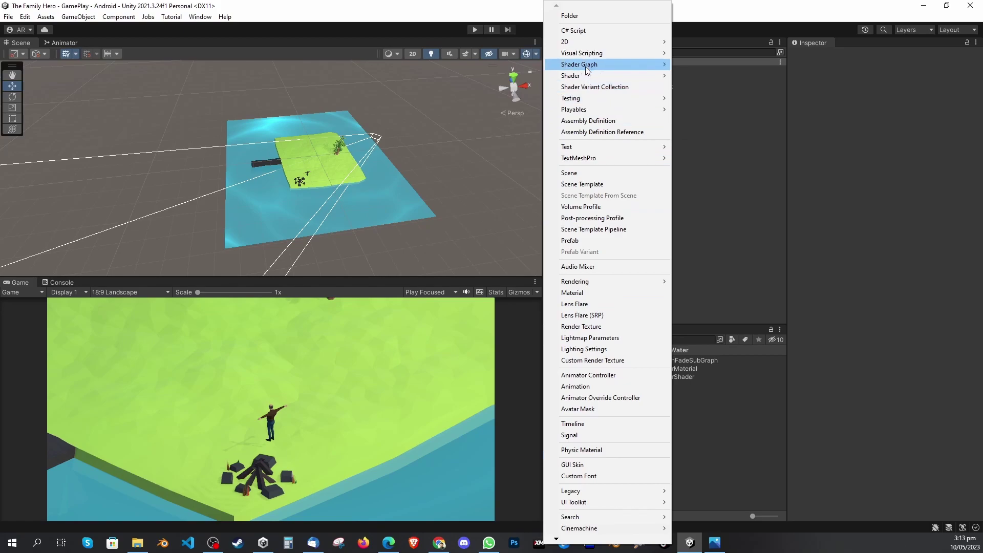
mouse_move(592, 67)
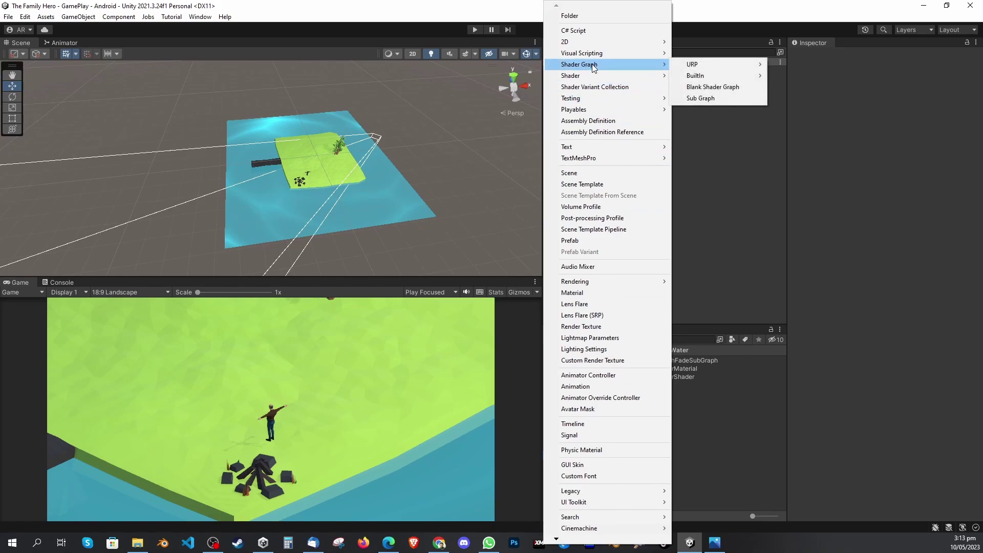
mouse_move(691, 65)
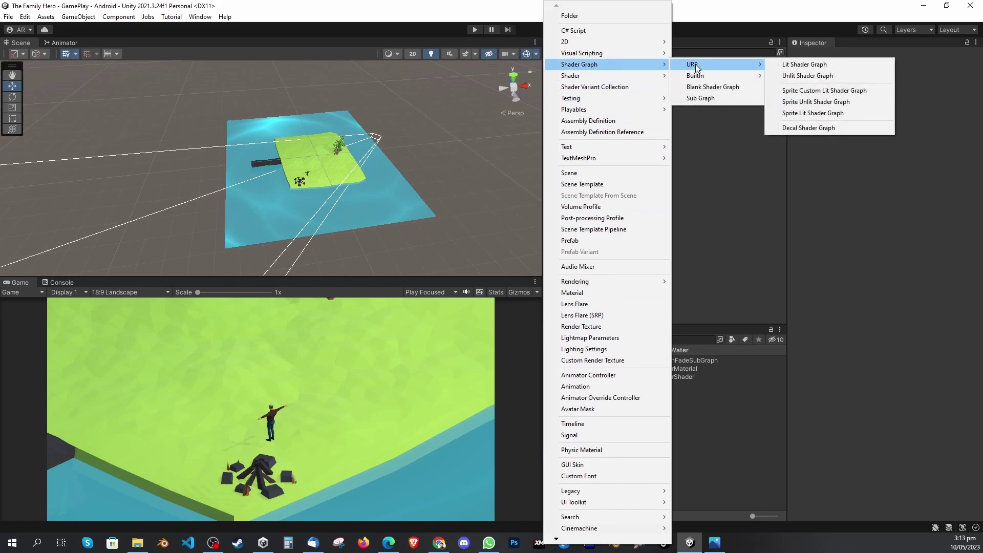
left_click(711, 99)
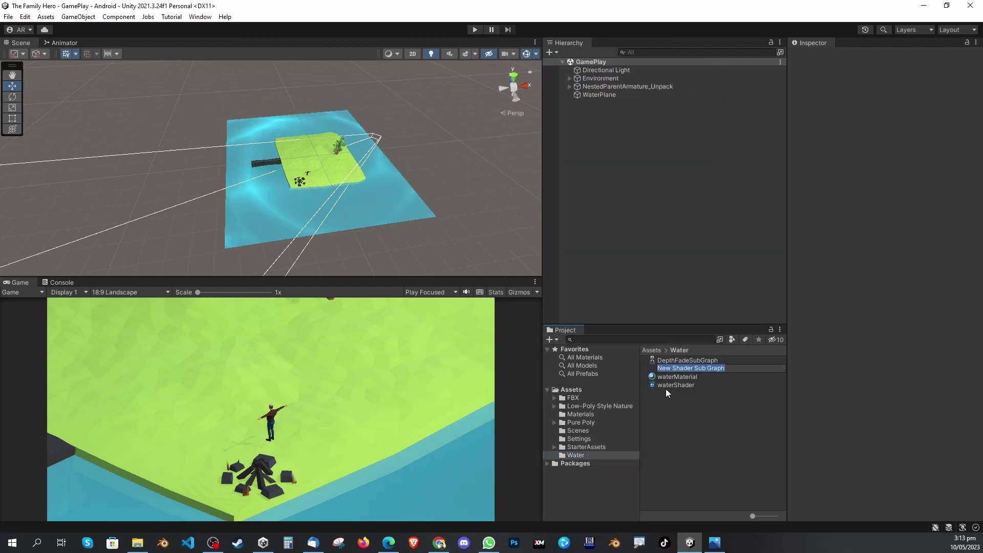
type("DepthFa")
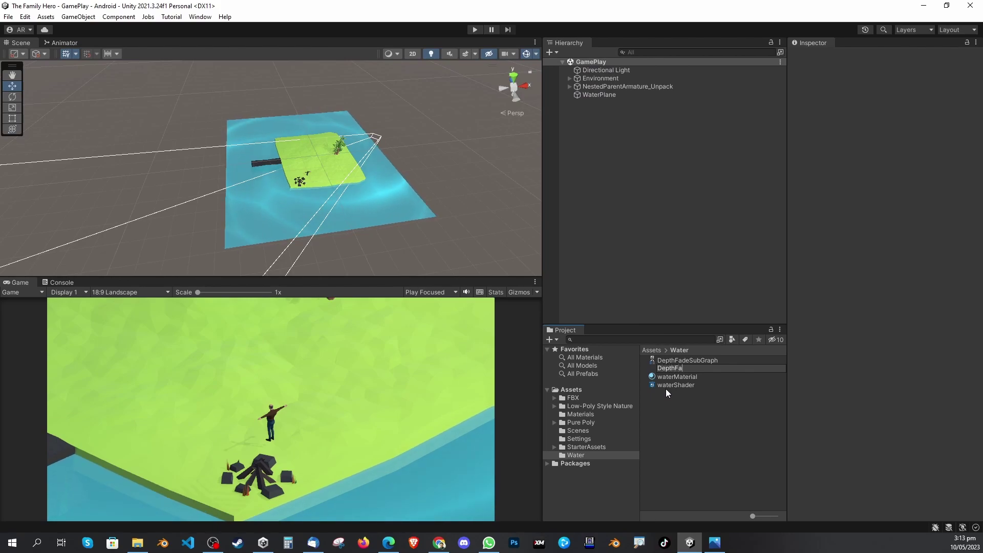
type("de")
key("Return")
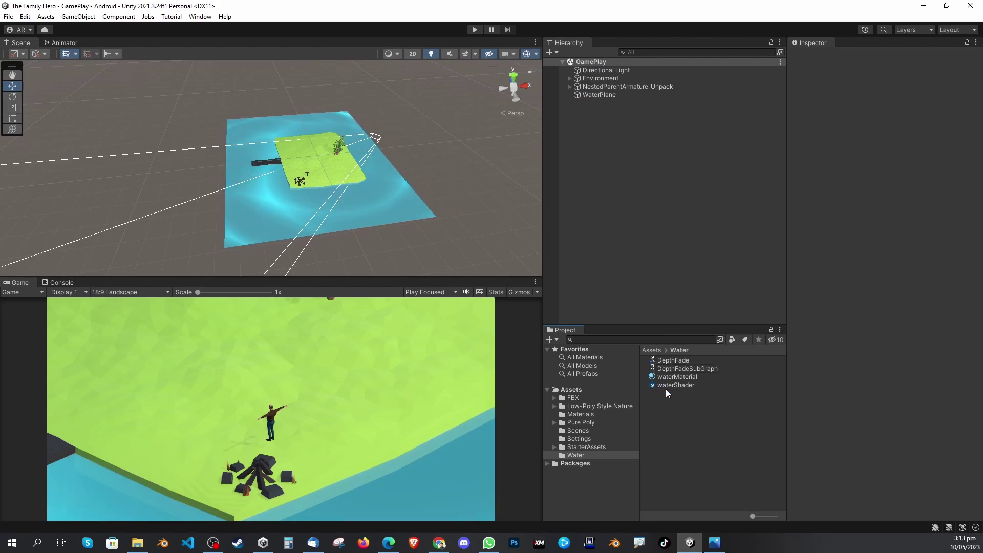
Open the DepthFade sub graph for editing in its own detached, maximized window
left_click(672, 362)
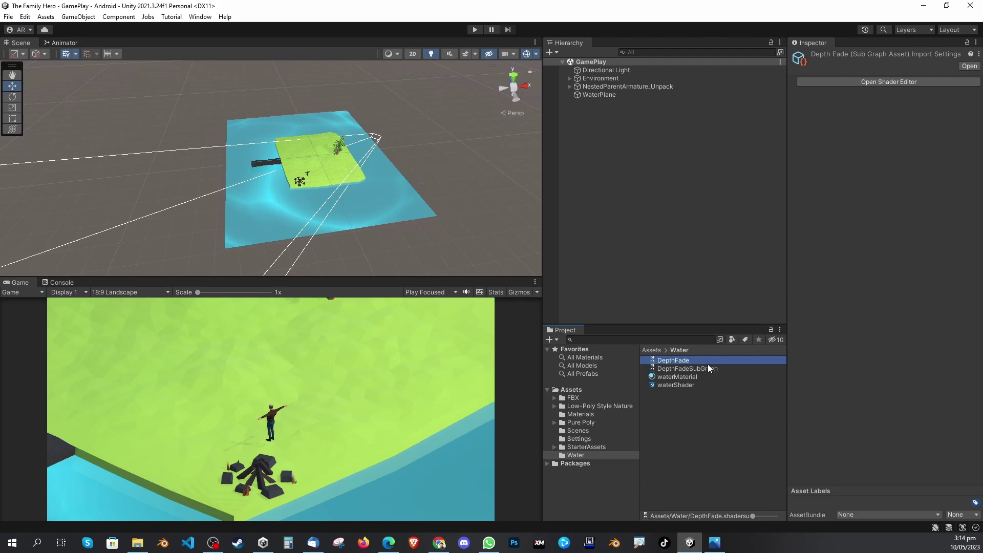
double_click(695, 361)
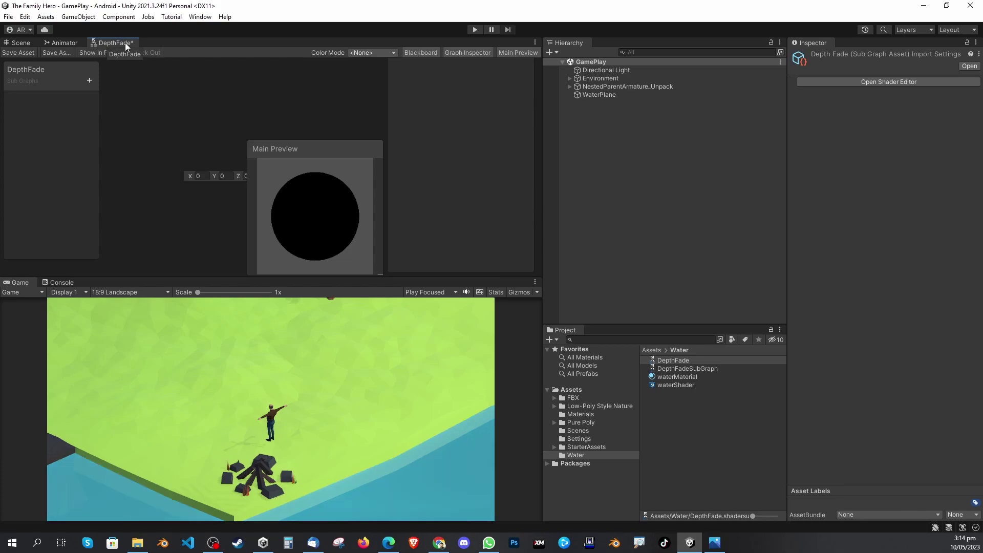
left_click_drag(125, 42, 198, 163)
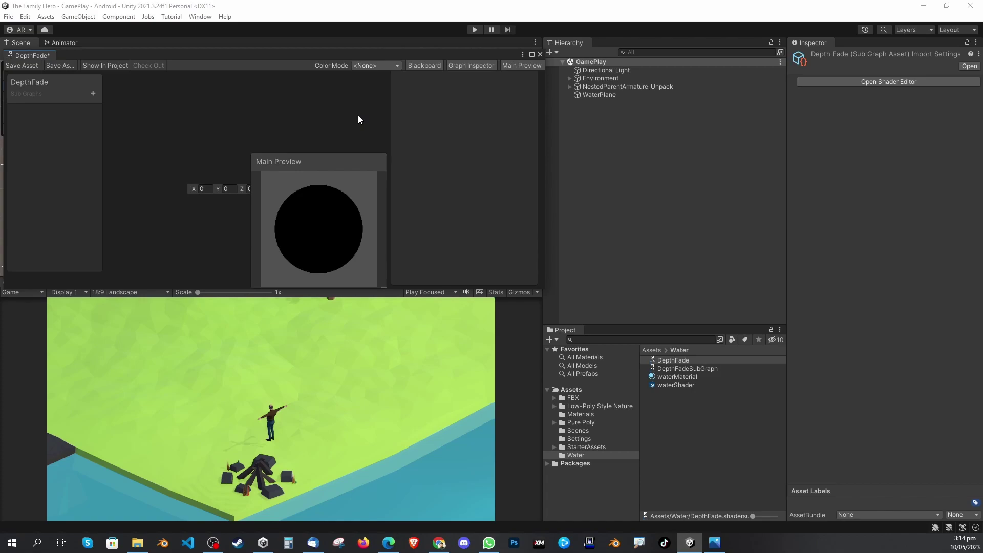
left_click(533, 54)
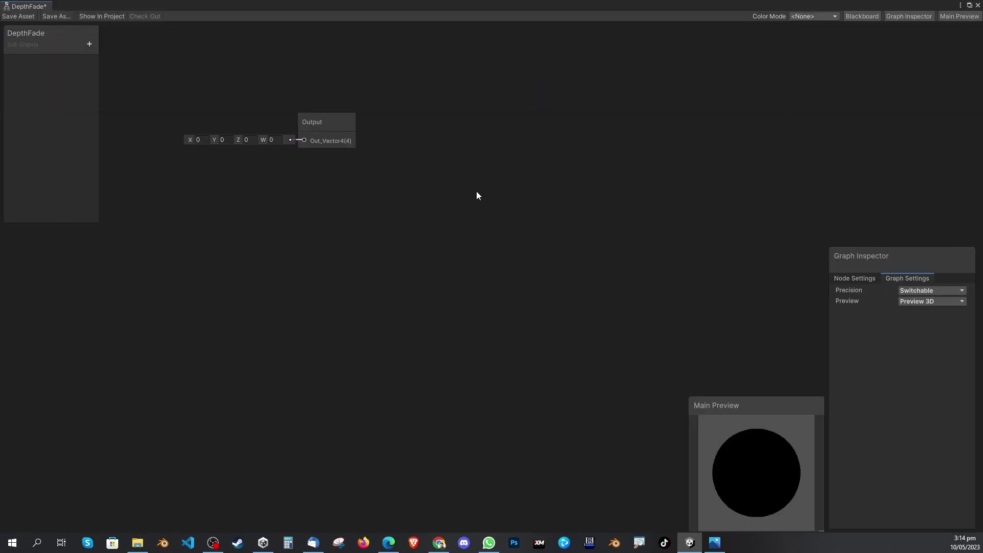
Move the Output node far to the right of the graph, leaving empty space before it for new nodes
left_click_drag(361, 138, 592, 213)
scroll(589, 220, "up", 10)
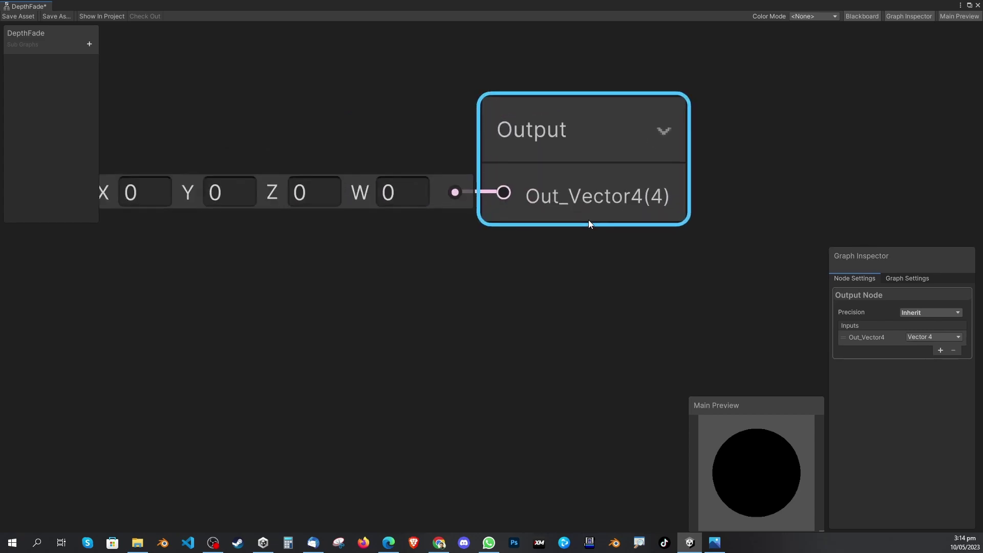
scroll(572, 141, "down", 3)
middle_click_drag(575, 125, 678, 99)
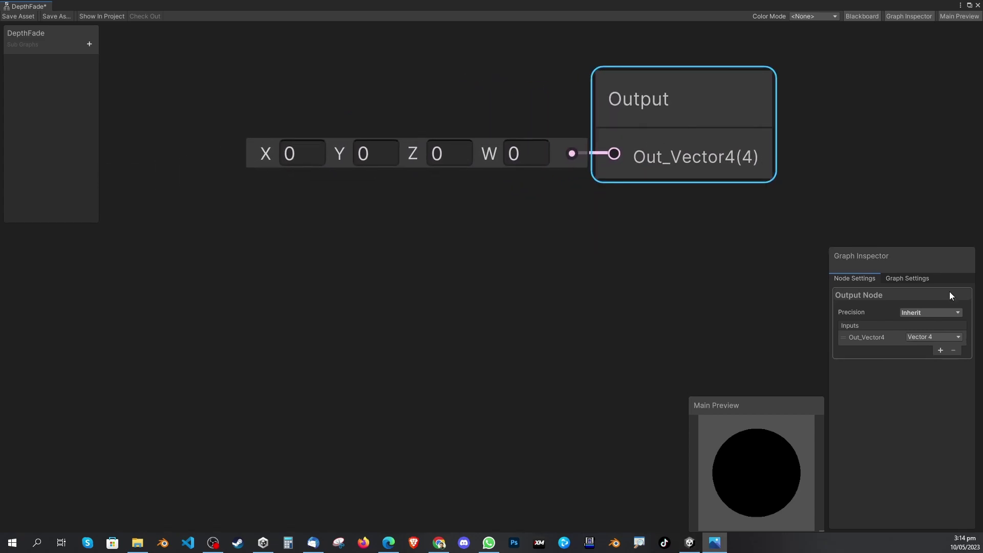
left_click_drag(634, 81, 809, 90)
scroll(829, 97, "down", 3)
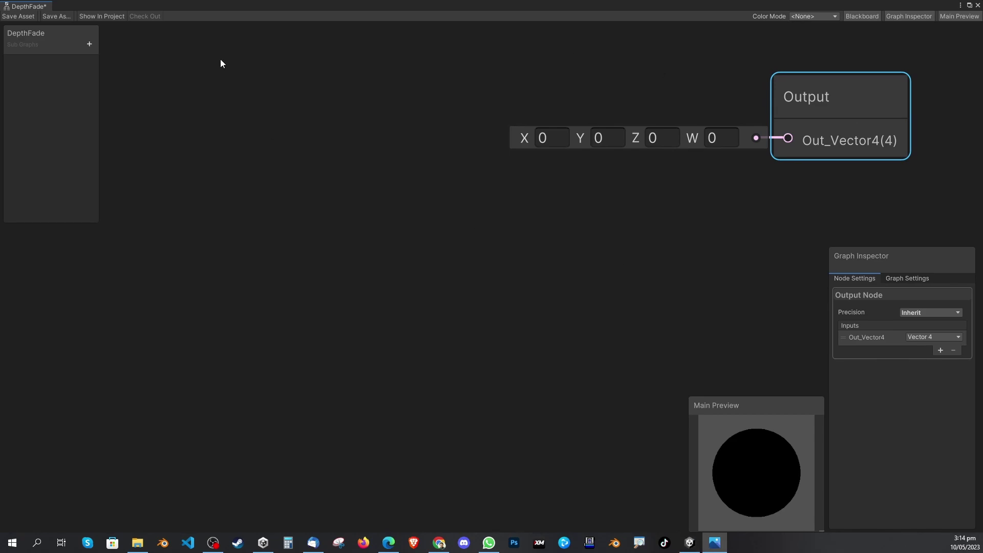
Add a Scene Depth node to the DepthFade graph, to the left of the Output node
right_click(204, 129)
left_click(188, 141)
right_click(222, 120)
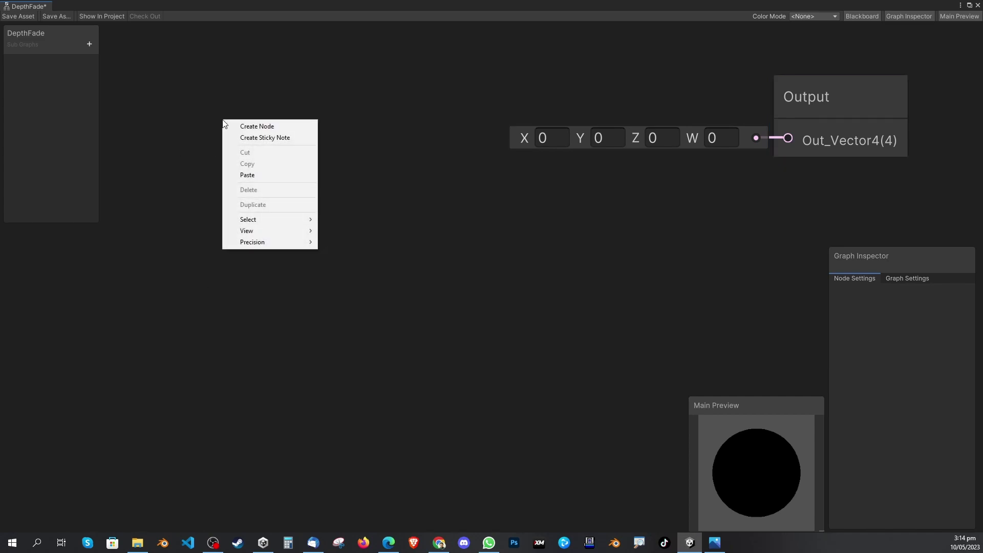
left_click(256, 127)
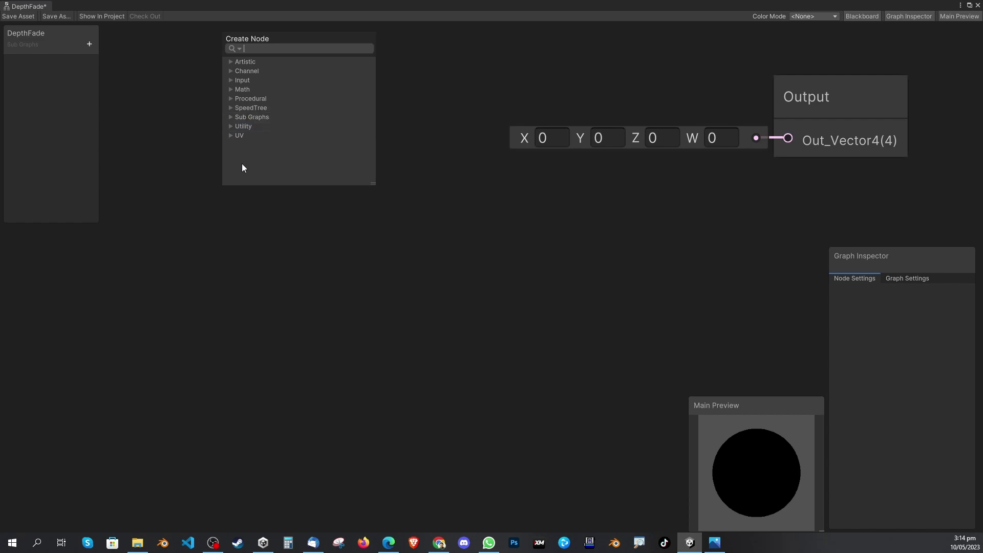
type("scene")
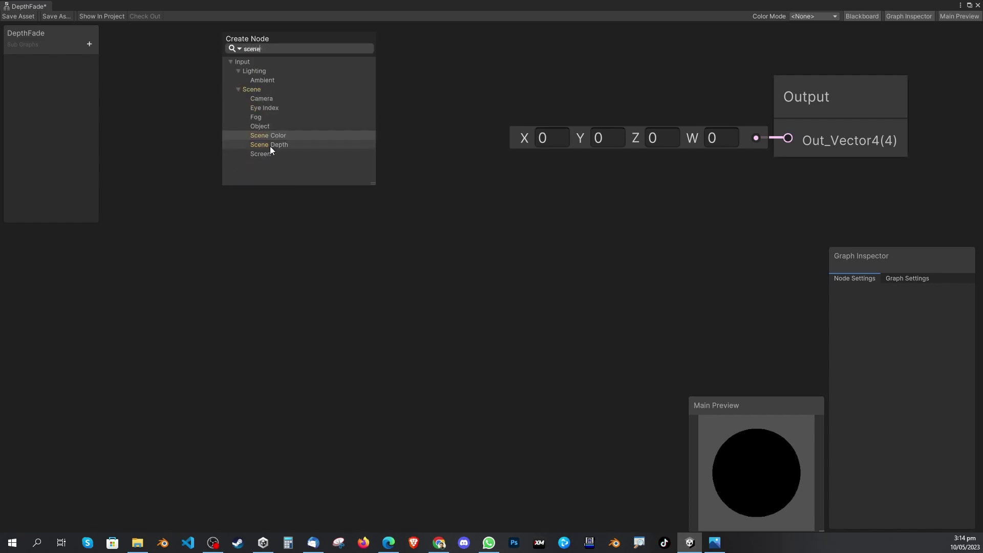
double_click(299, 147)
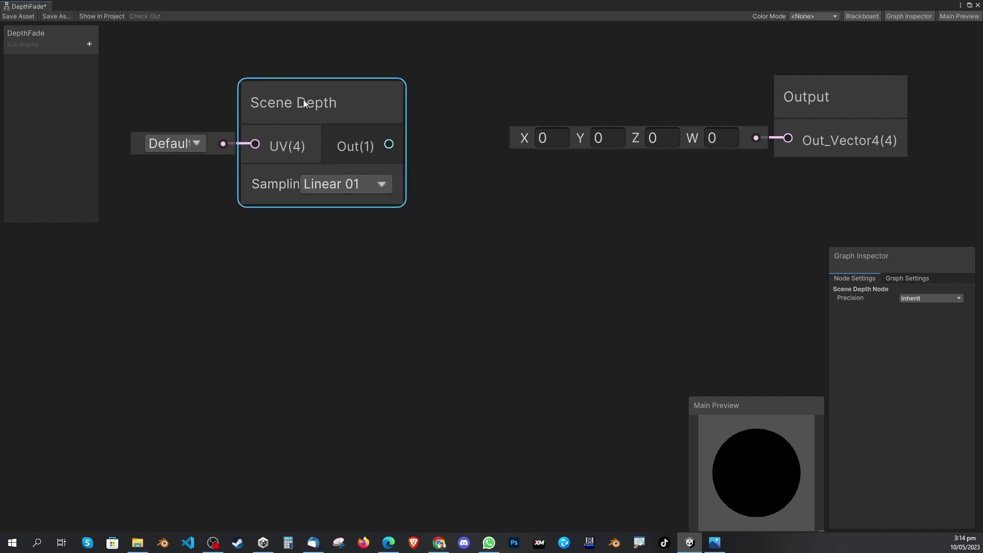
left_click(185, 263)
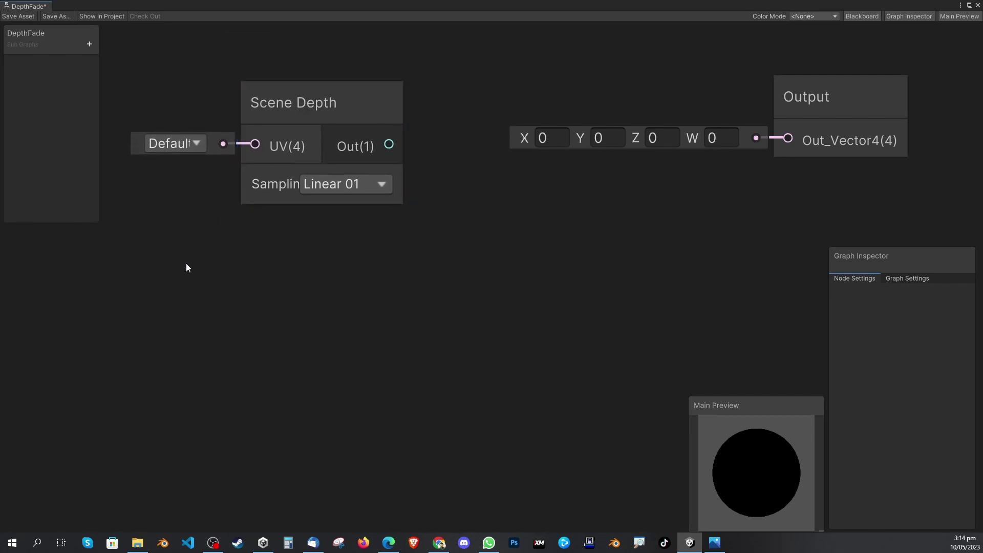
Add a Screen Position node below the Scene Depth node and collapse its preview
right_click(186, 263)
left_click(207, 272)
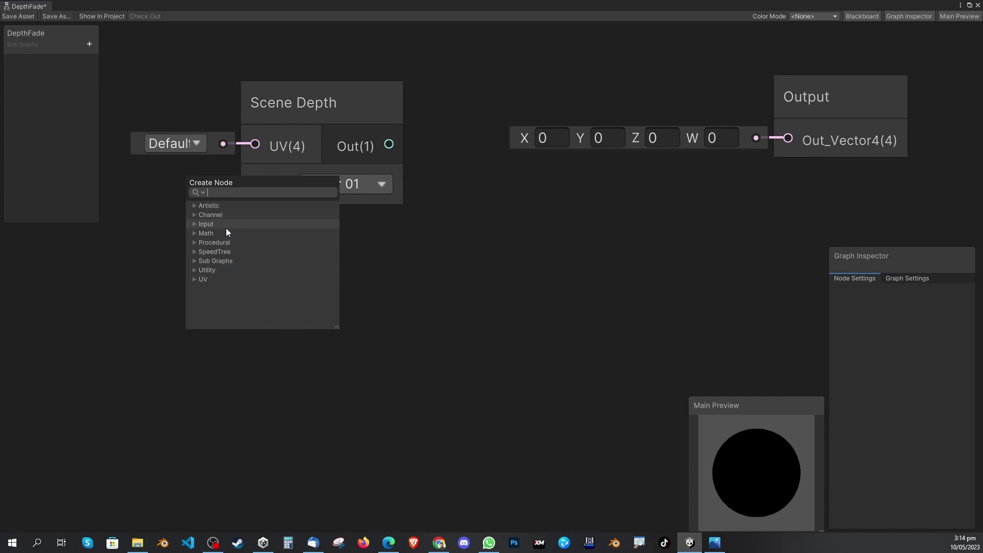
type("screen pr")
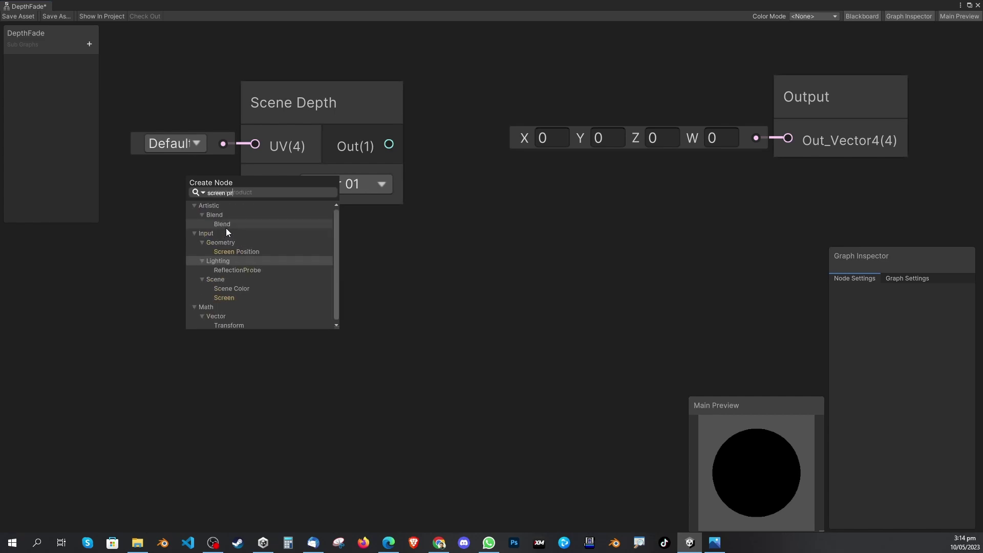
type("o")
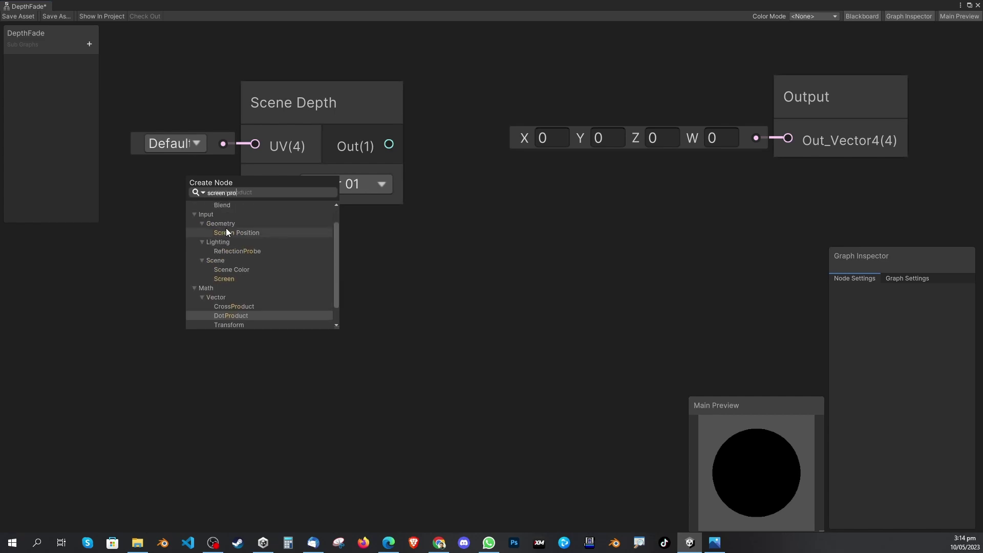
left_click(262, 232)
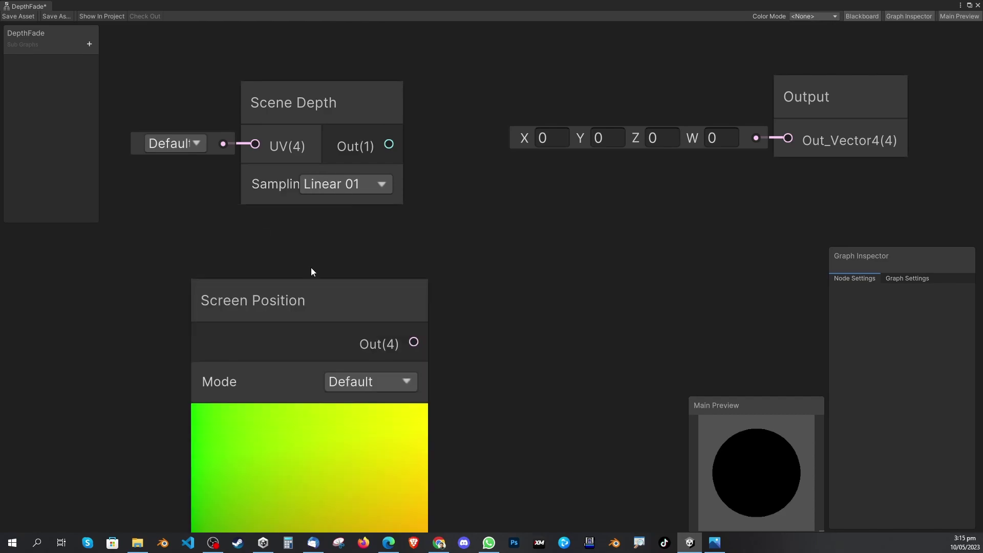
scroll(326, 268, "down", 2)
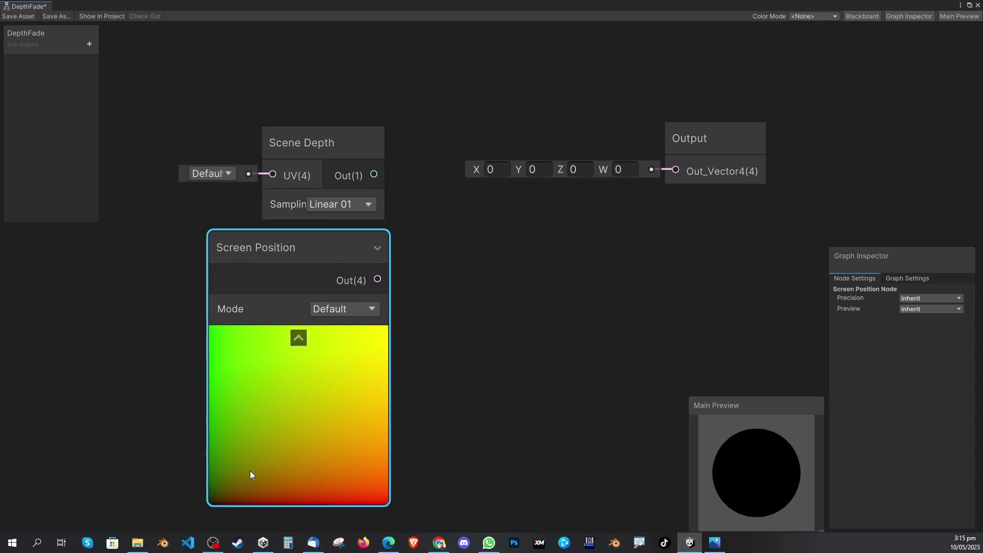
left_click(298, 338)
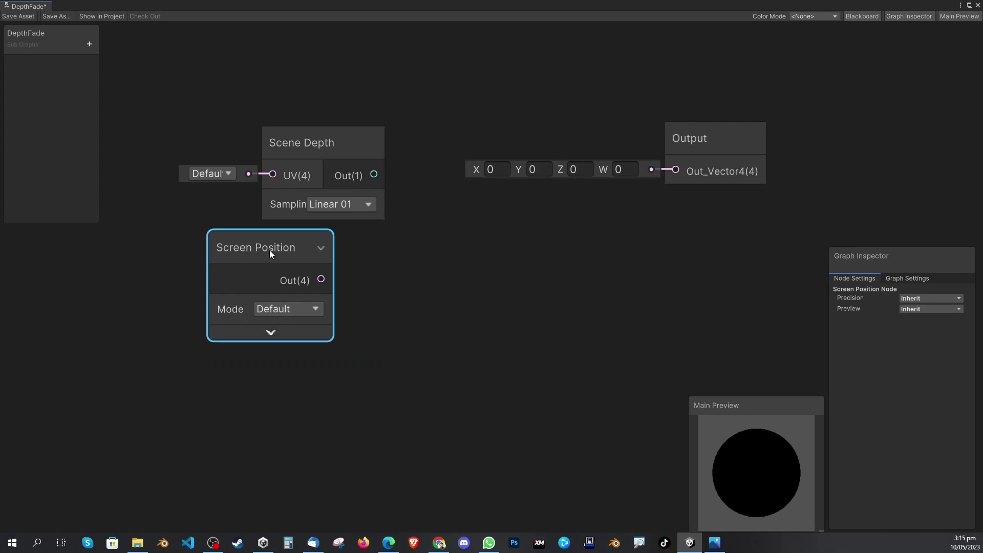
left_click(273, 335)
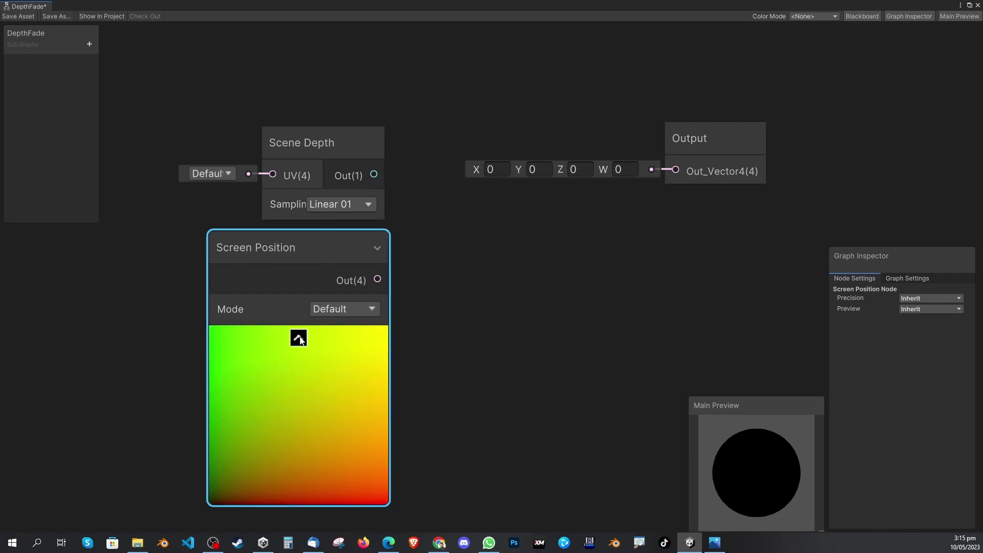
left_click(299, 338)
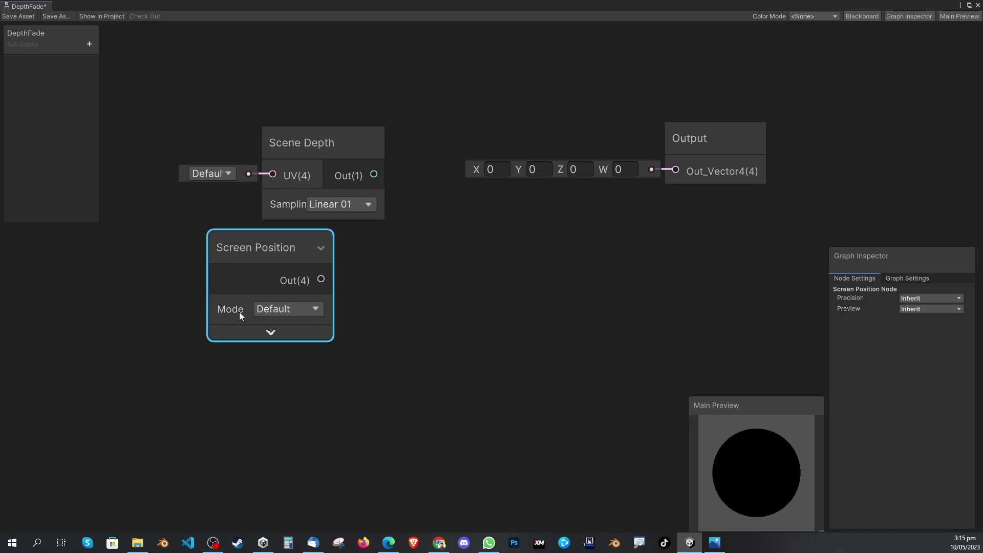
Set the Screen Position node's mode to Raw, then shift it left with Scene Depth aligned directly above it
left_click(283, 309)
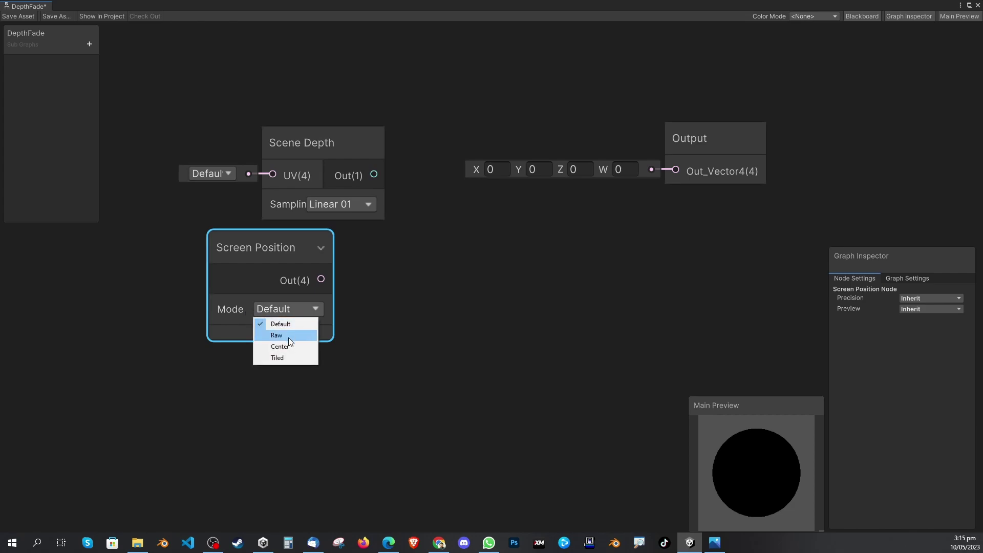
left_click(288, 337)
left_click(271, 333)
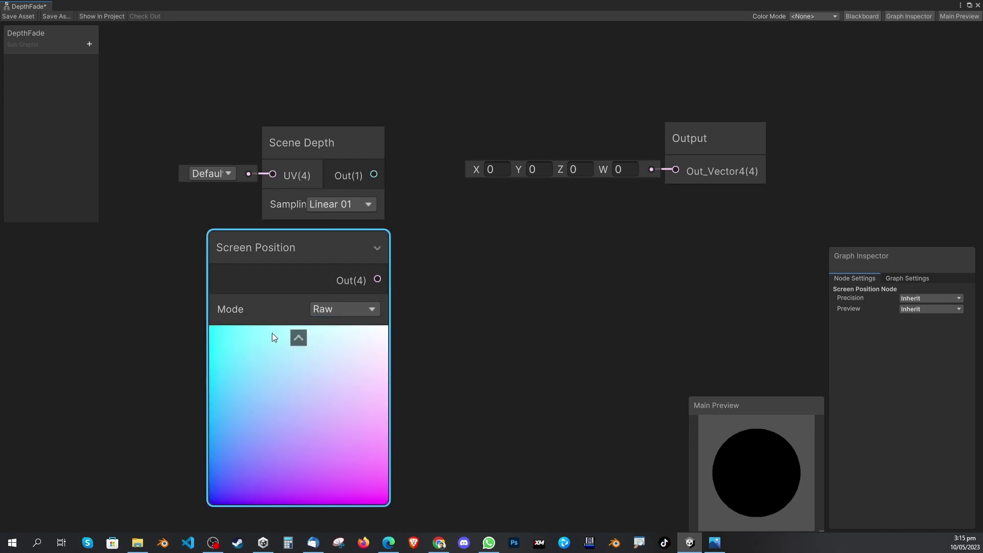
left_click(298, 337)
left_click_drag(280, 241, 208, 260)
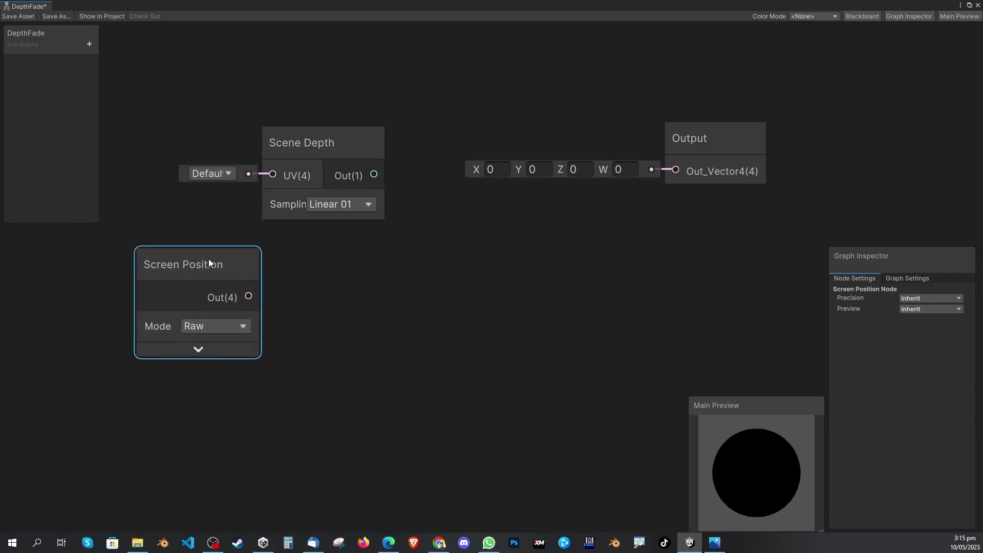
left_click_drag(307, 133, 180, 146)
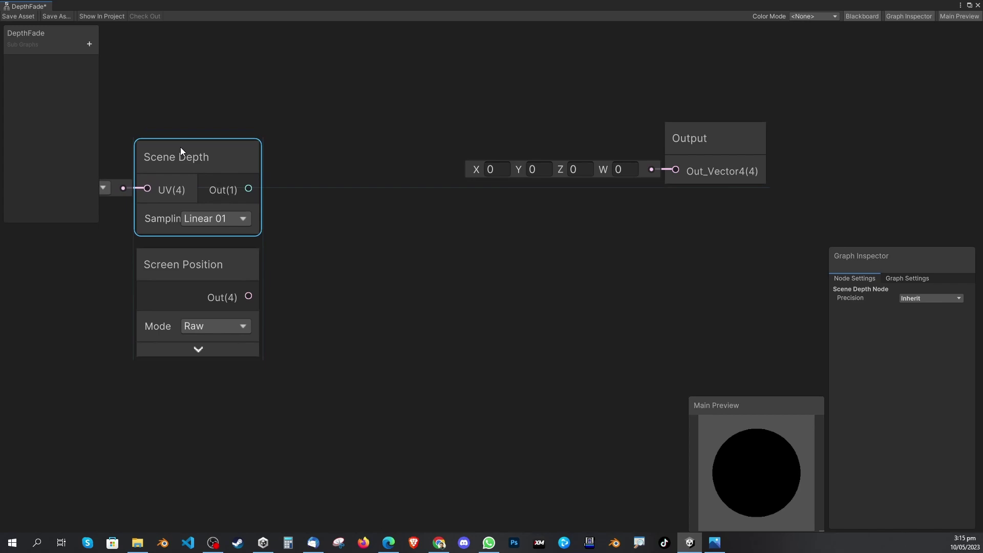
Add a Split node to the right of the Screen Position node
left_click(375, 241)
right_click(376, 241)
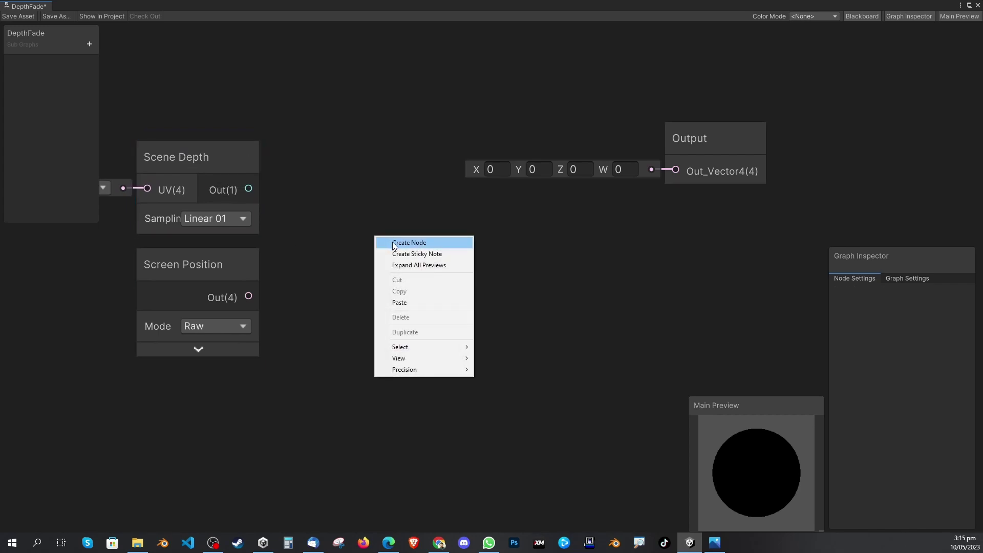
left_click(395, 243)
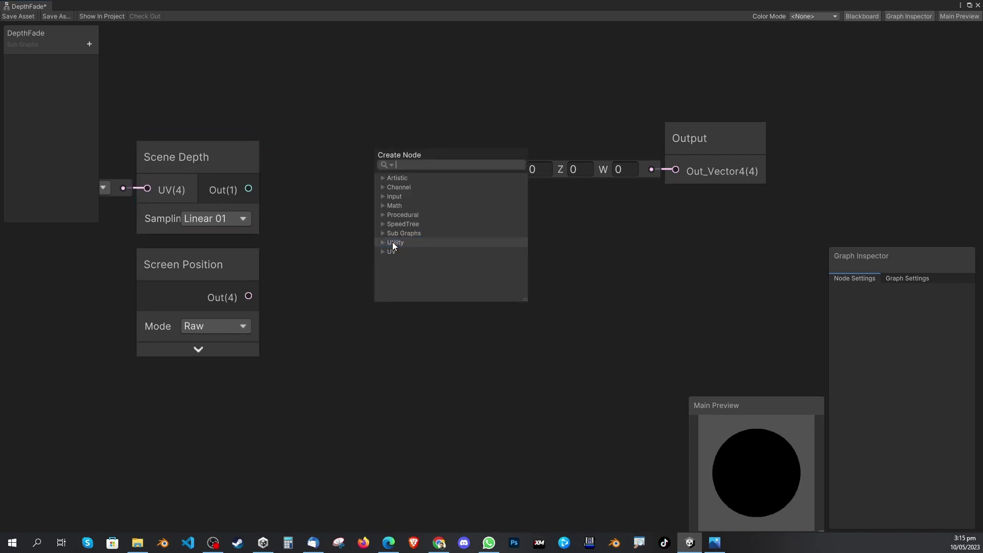
type("split")
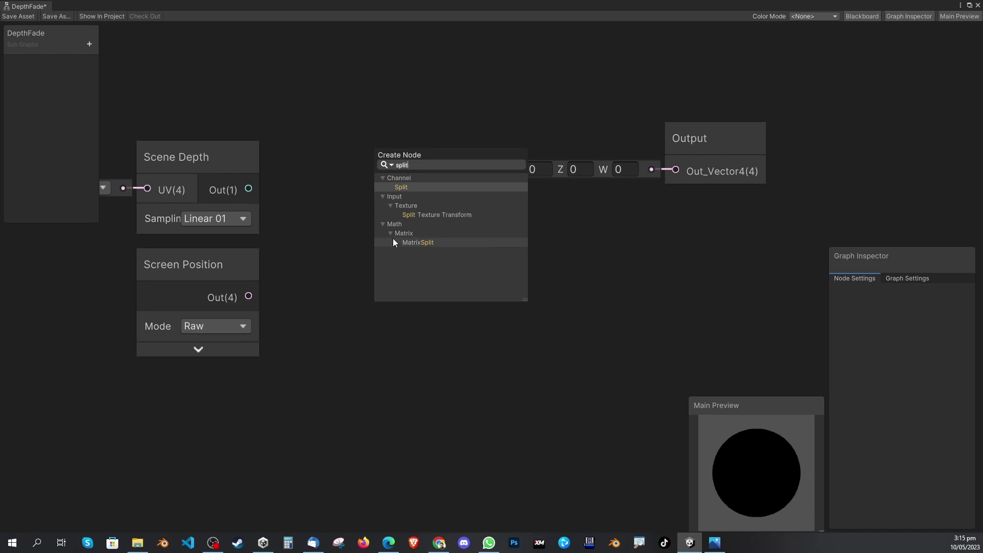
left_click(410, 188)
left_click_drag(412, 266, 407, 239)
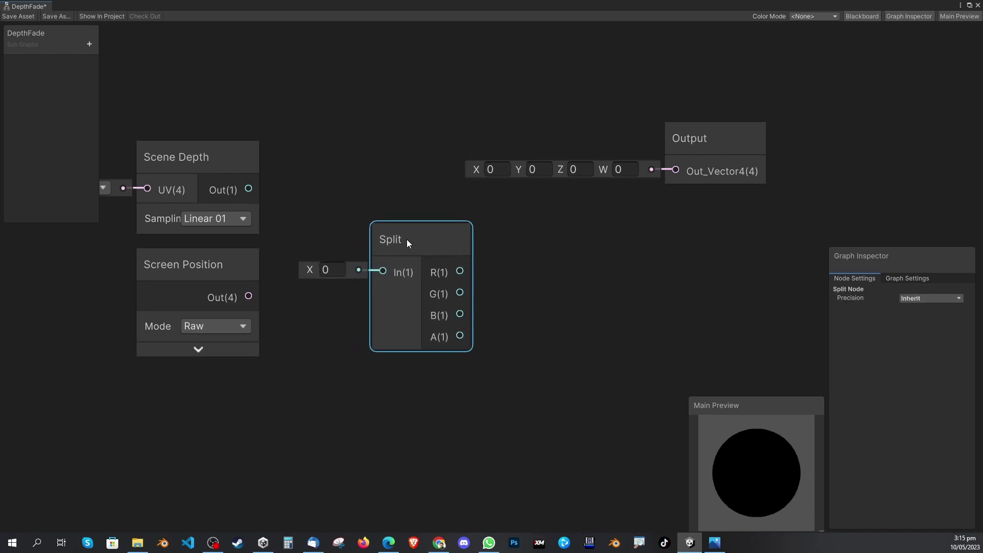
Connect the Screen Position output to the Split node's input and align Split beside Screen Position
left_click(192, 276)
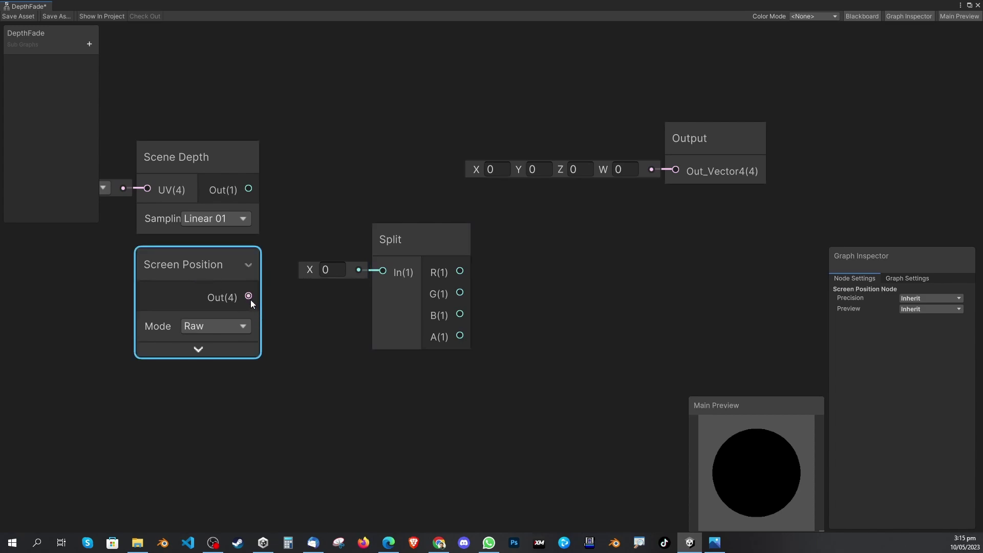
left_click_drag(250, 297, 384, 275)
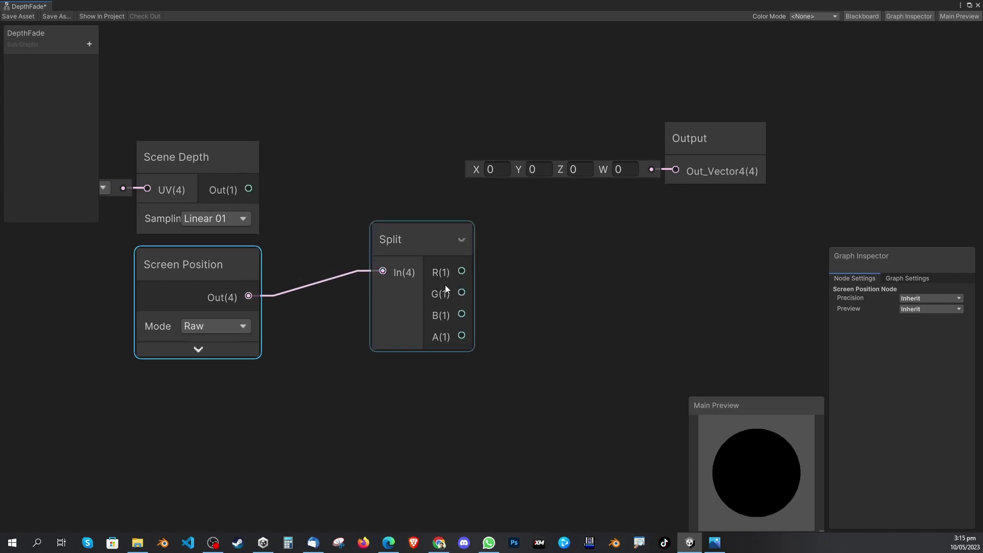
left_click_drag(414, 236, 351, 259)
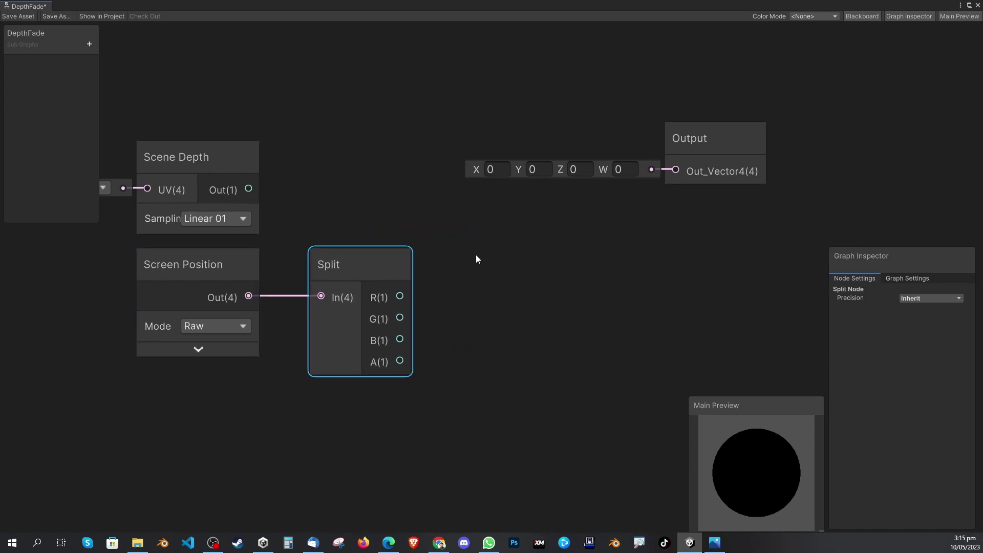
Move the Output node up and farther right, and add a Subtract node between it and the Scene Depth node
left_click_drag(739, 139, 905, 78)
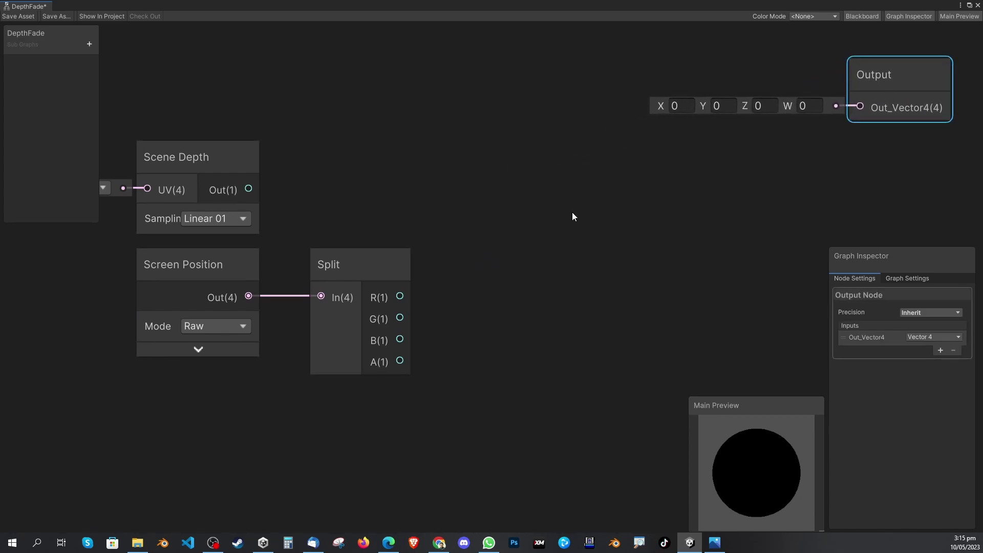
right_click(485, 187)
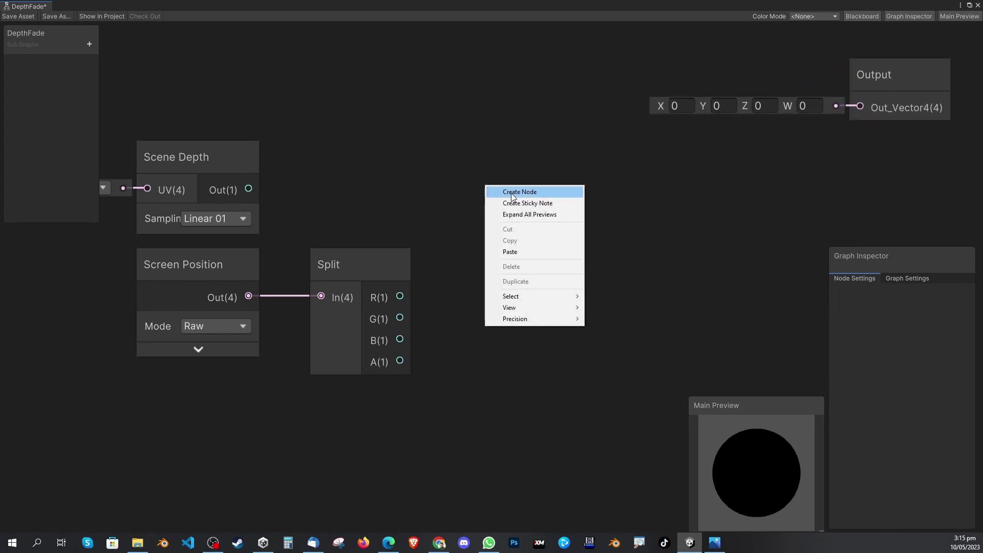
left_click(511, 193)
type("s")
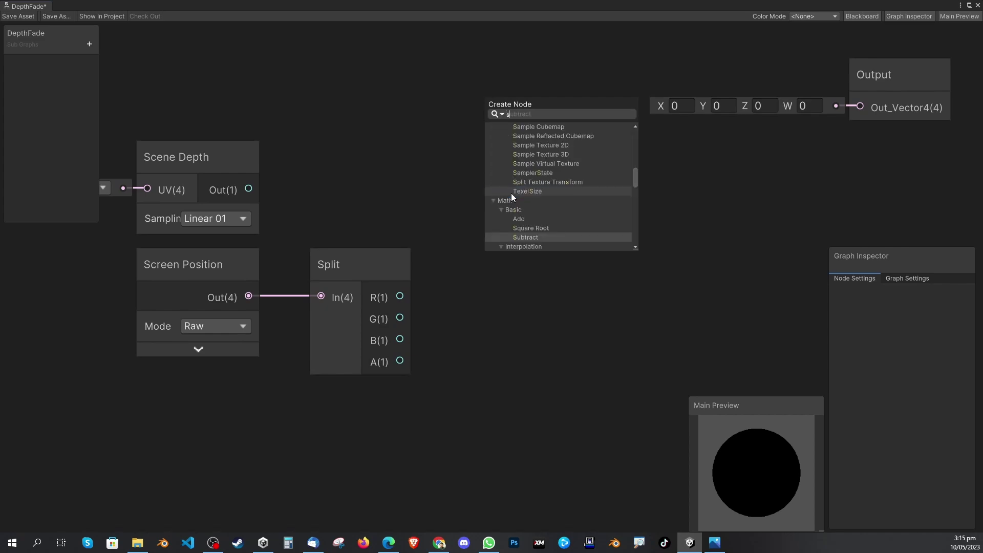
type("ubtract")
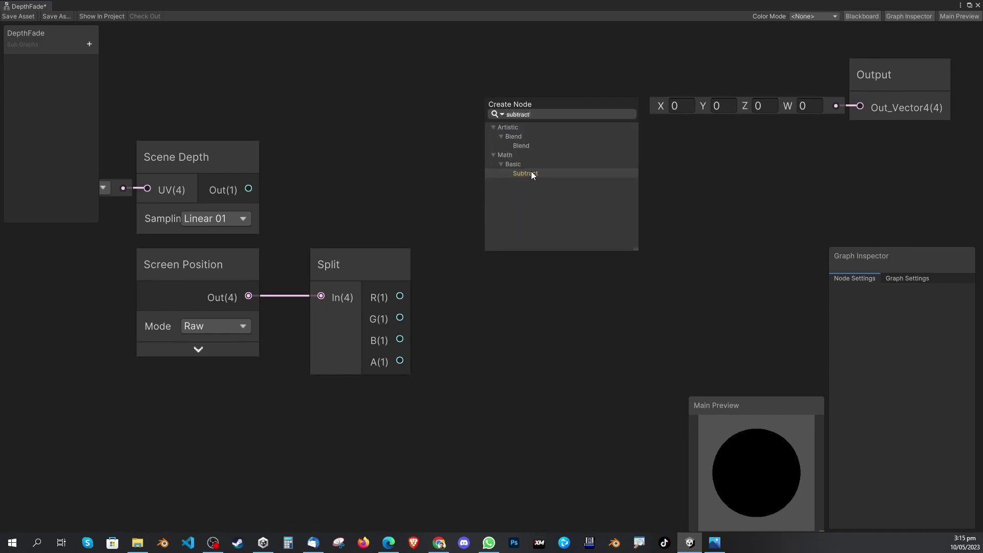
left_click(530, 171)
left_click_drag(542, 219, 577, 160)
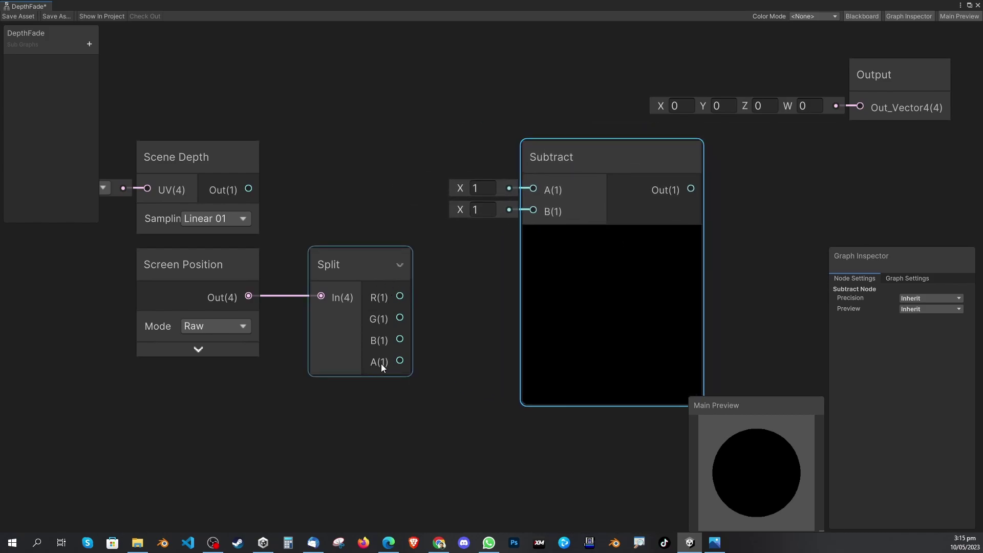
Connect Split's A channel to Subtract's B input and Scene Depth's output to Subtract's A input, then move Split and Subtract closer to the source nodes
left_click_drag(402, 364, 531, 213)
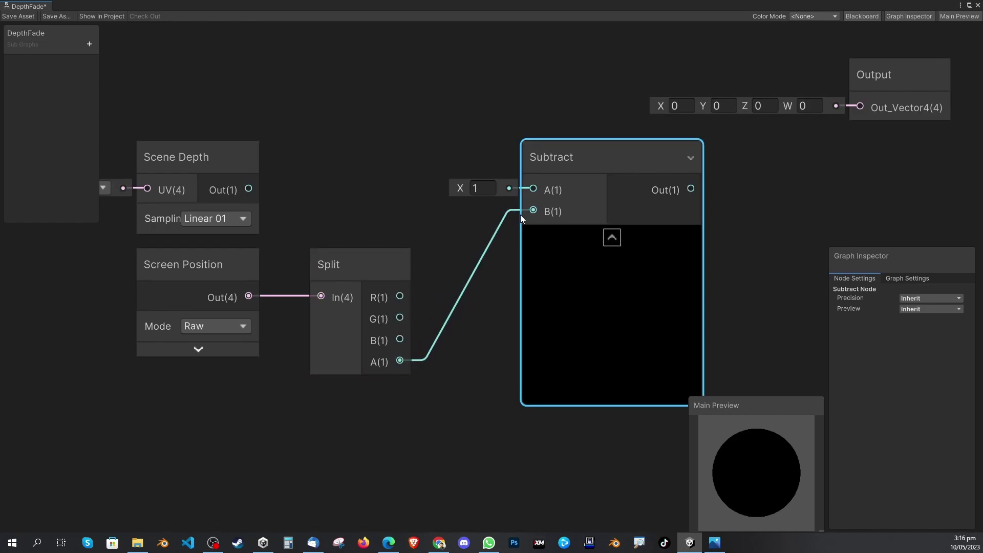
left_click_drag(249, 189, 535, 191)
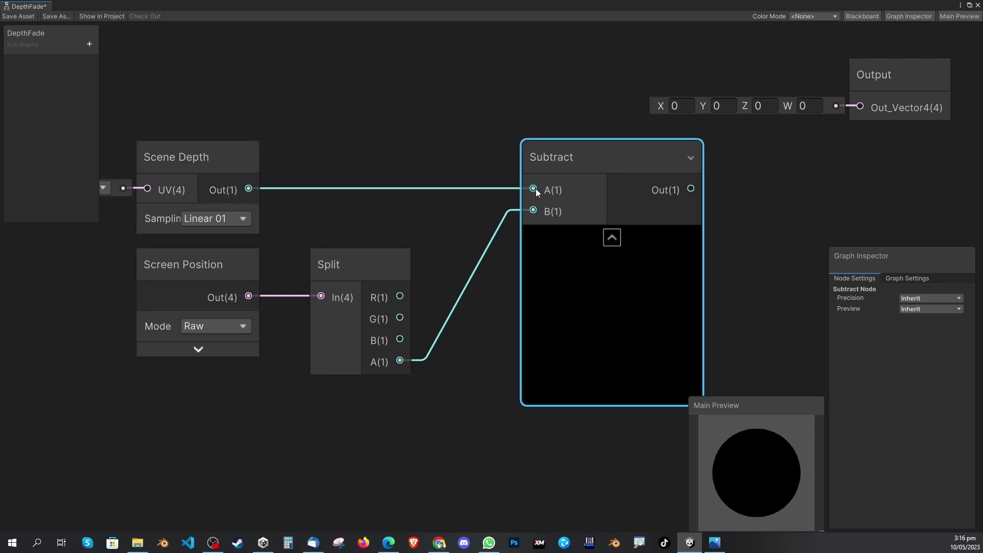
left_click_drag(615, 165, 515, 156)
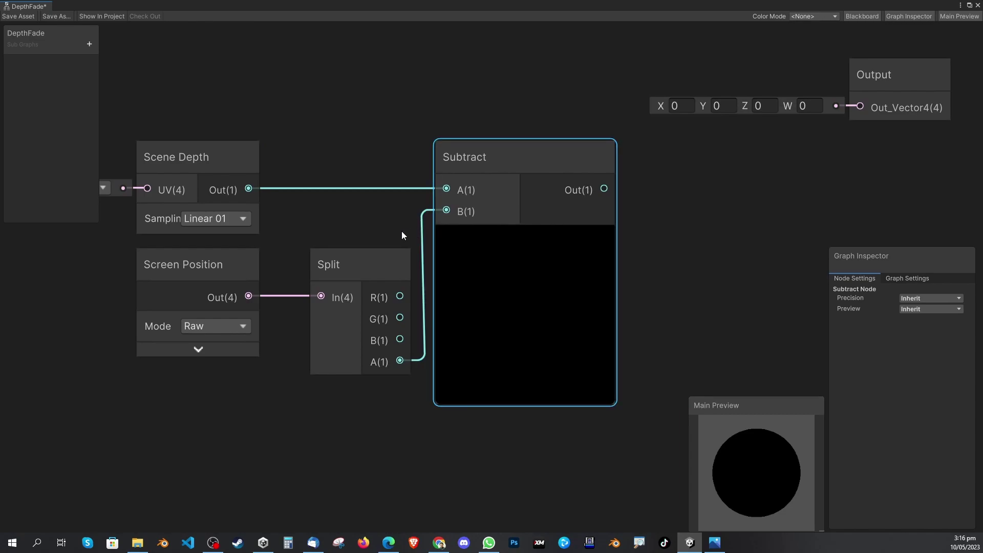
left_click_drag(367, 271, 343, 269)
left_click_drag(505, 170, 487, 172)
Move the Output node farther right to free space after the Subtract node
scroll(560, 220, "down", 2)
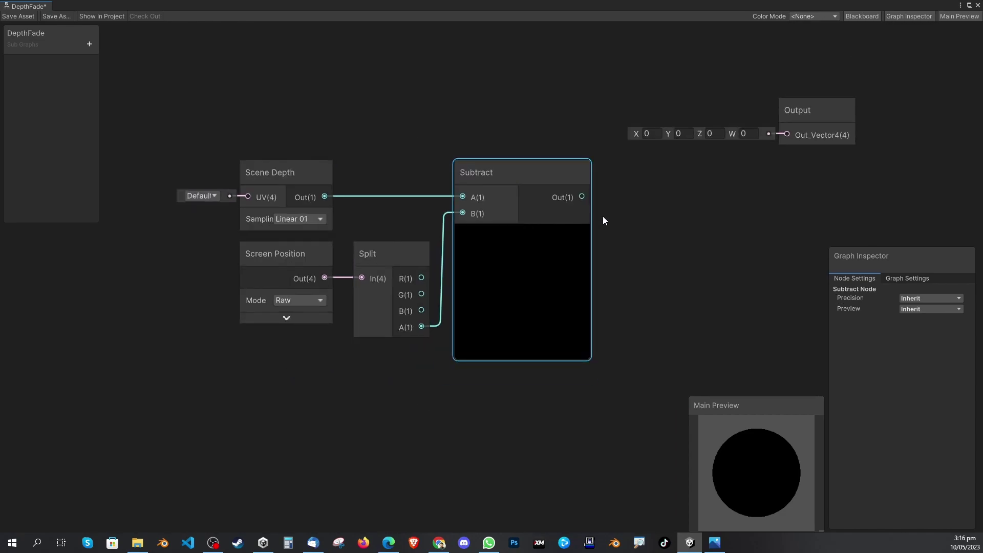
middle_click_drag(603, 216, 517, 222)
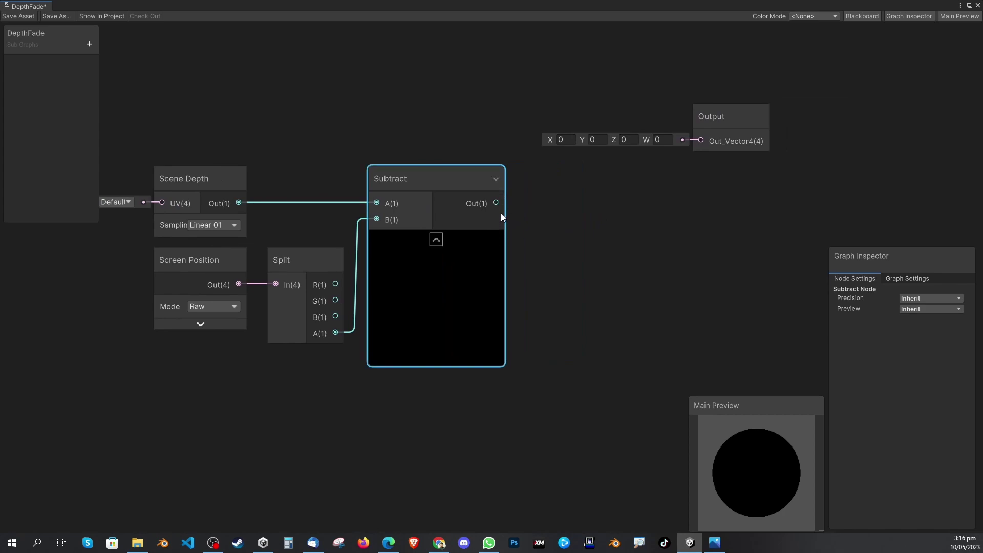
scroll(515, 221, "up", 1)
scroll(517, 221, "down", 1)
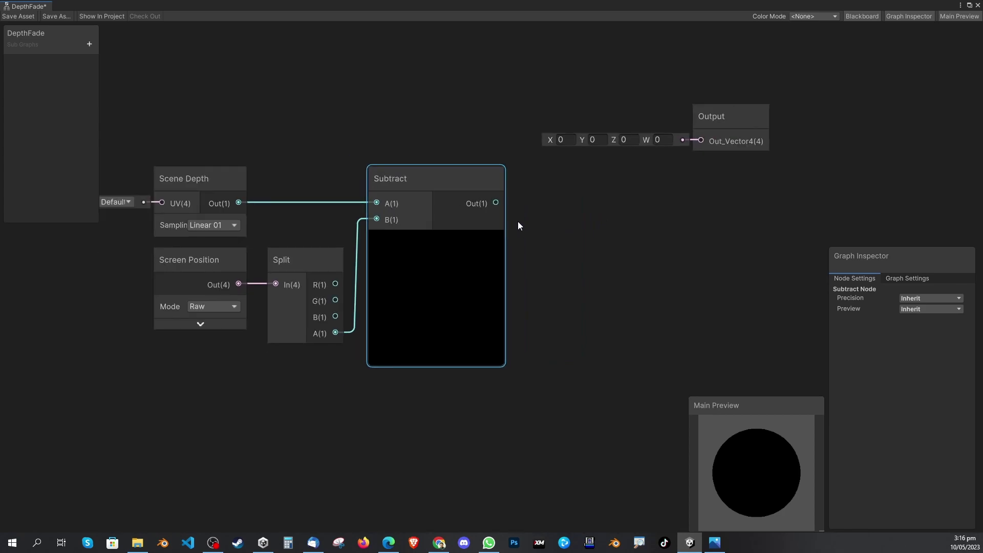
left_click_drag(709, 116, 837, 111)
scroll(609, 272, "down", 1)
scroll(602, 272, "up", 1)
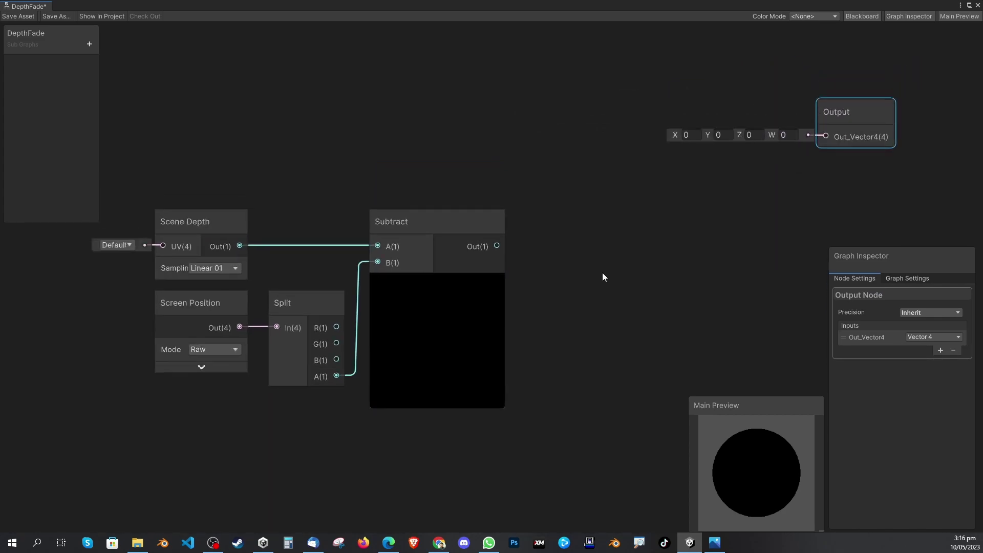
Add a Divide node to the right of the Subtract node, leaving a gap between them
middle_click_drag(561, 283, 552, 255)
right_click(548, 201)
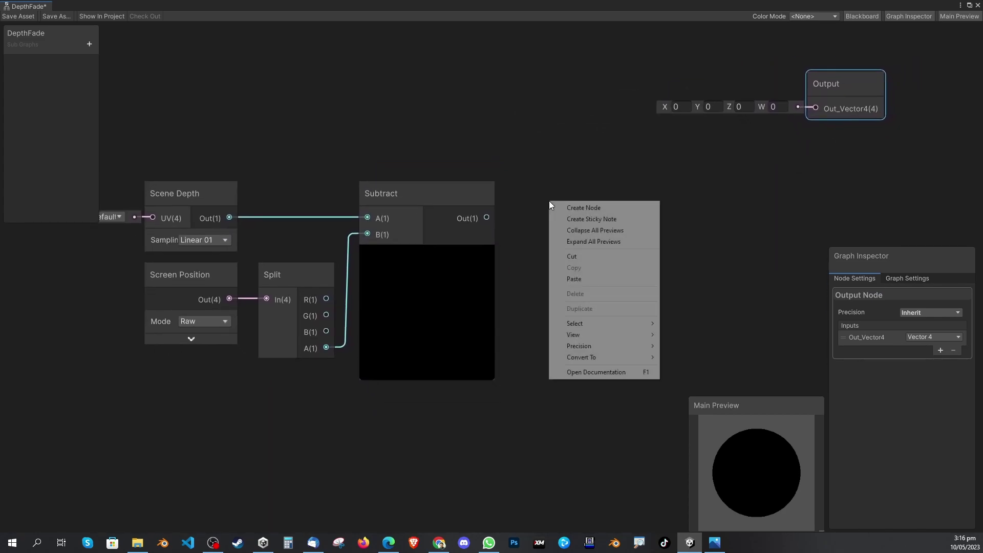
left_click(565, 208)
type("divid")
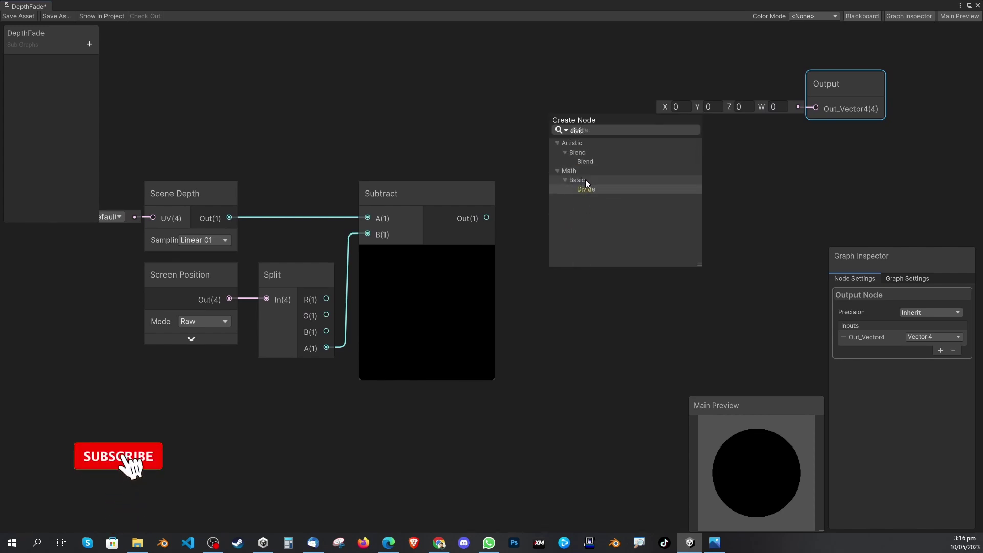
left_click(602, 188)
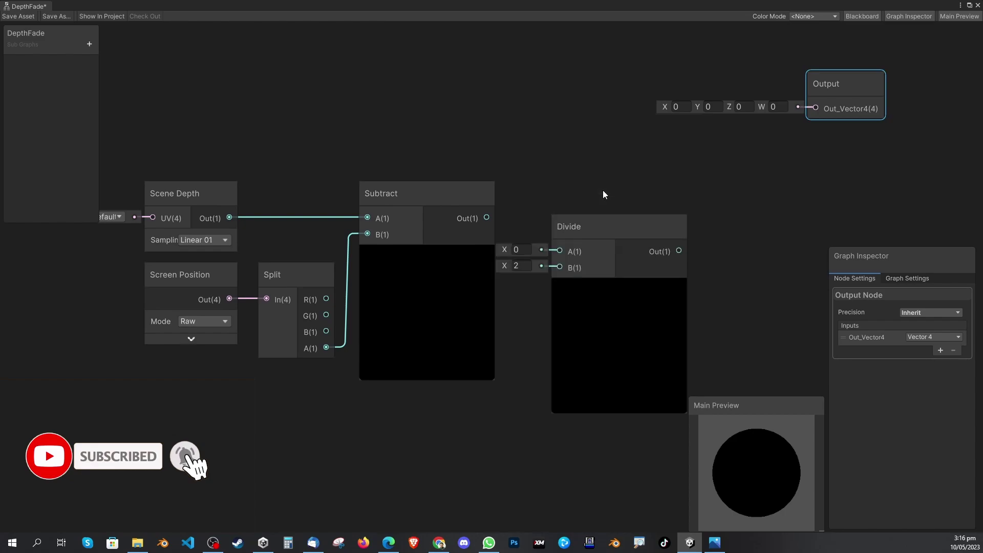
left_click_drag(600, 232, 649, 184)
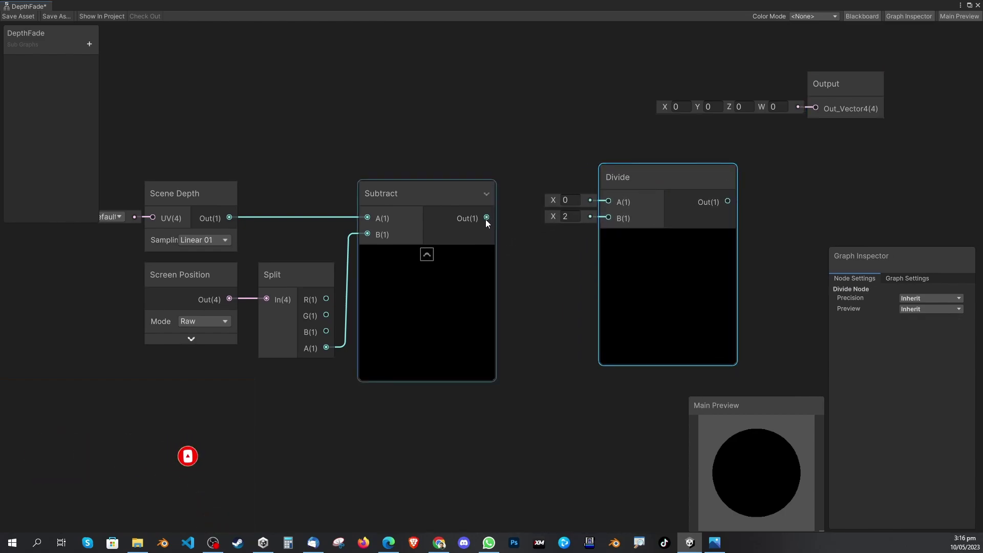
Connect Subtract's output to Divide's A input and add a Float node just below the Subtract node
left_click_drag(485, 220, 608, 203)
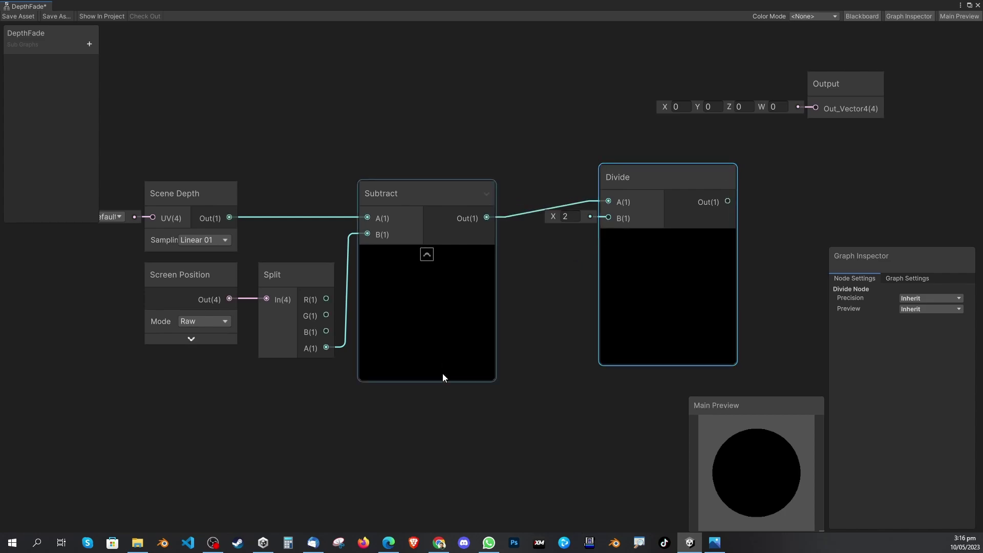
right_click(412, 424)
left_click(446, 278)
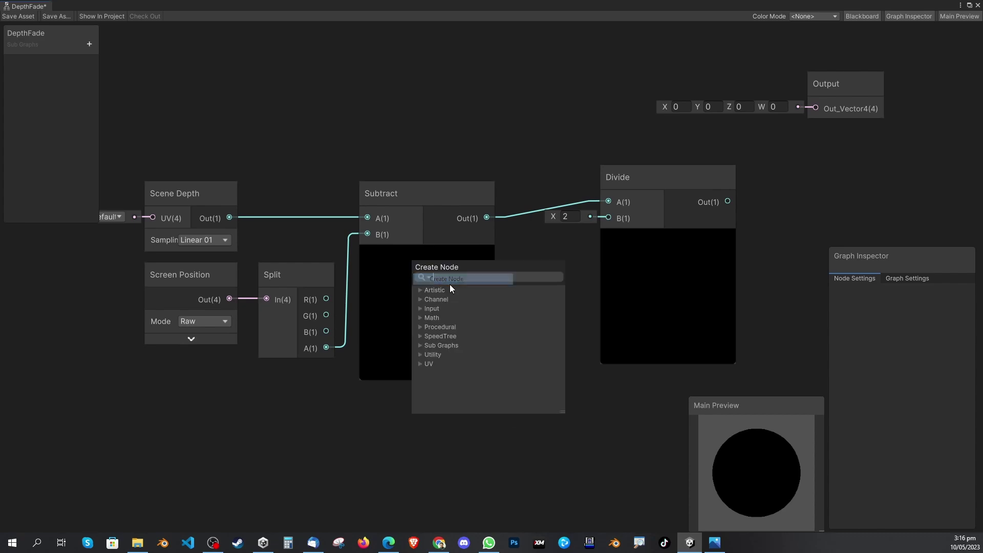
type("flota")
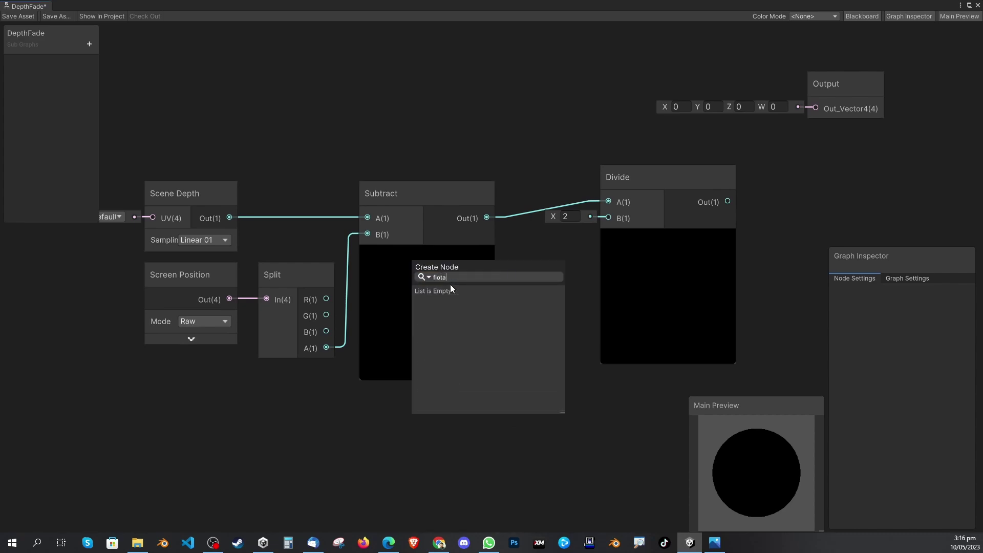
key("BackSpace")
key("BackSpace")
type("a")
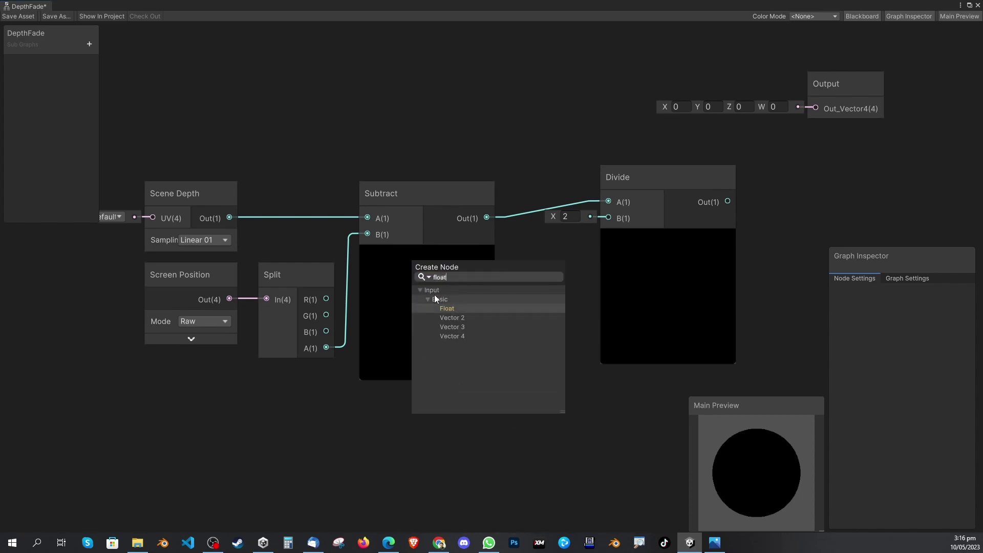
left_click(450, 307)
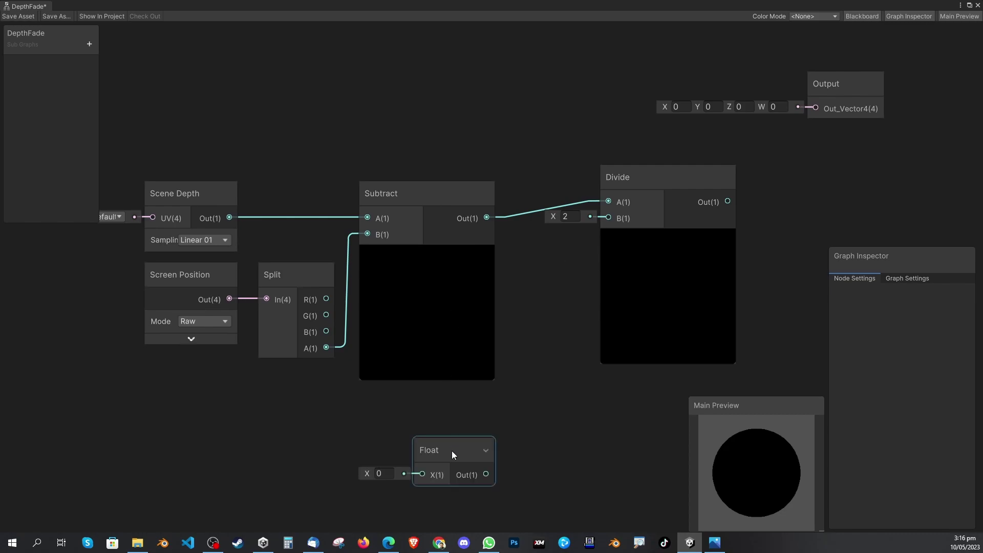
left_click_drag(452, 450, 444, 407)
Connect Float's output to Divide's B input, then move Divide closer to Subtract and level with it
middle_click_drag(444, 407, 417, 364)
scroll(514, 339, "up", 3)
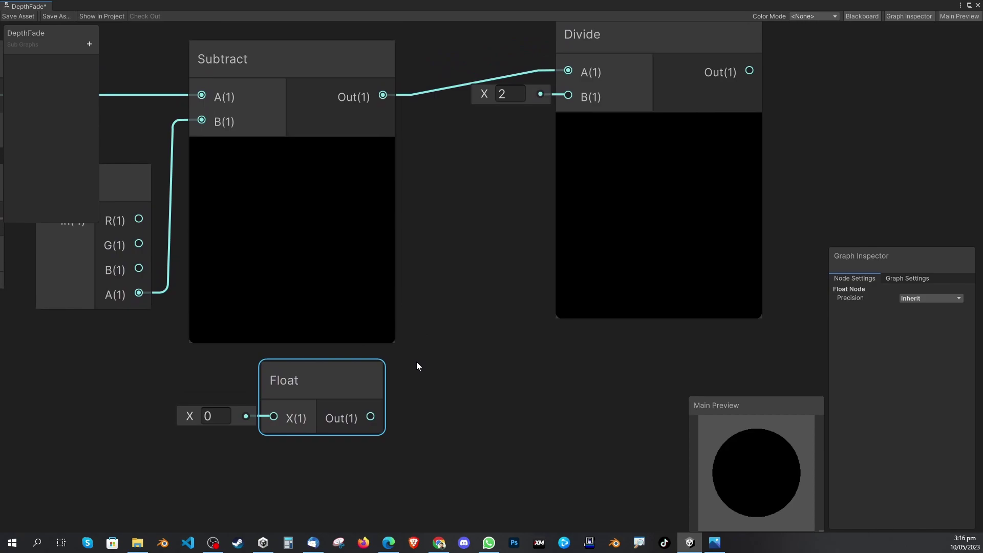
left_click_drag(376, 420, 567, 97)
scroll(514, 231, "down", 4)
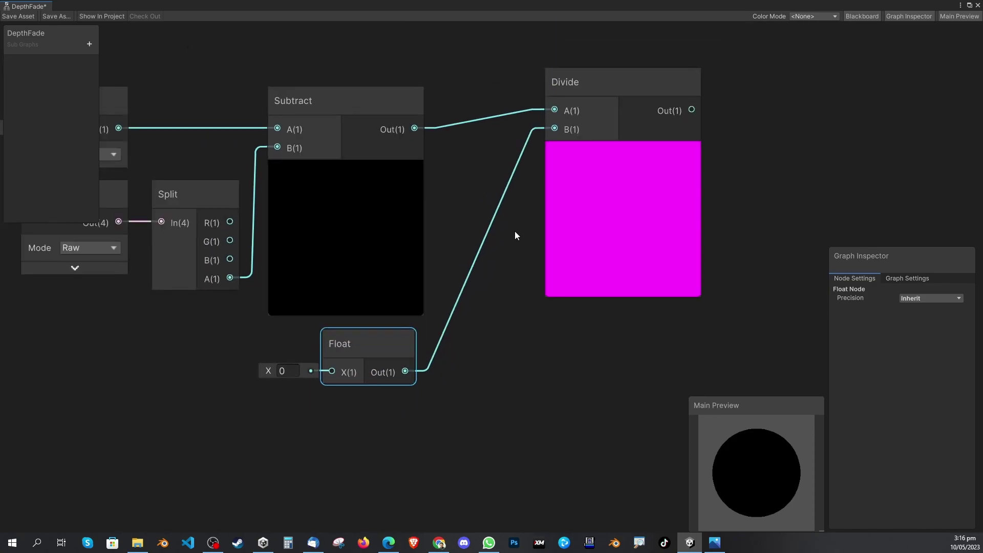
scroll(514, 232, "up", 1)
left_click_drag(567, 134, 513, 137)
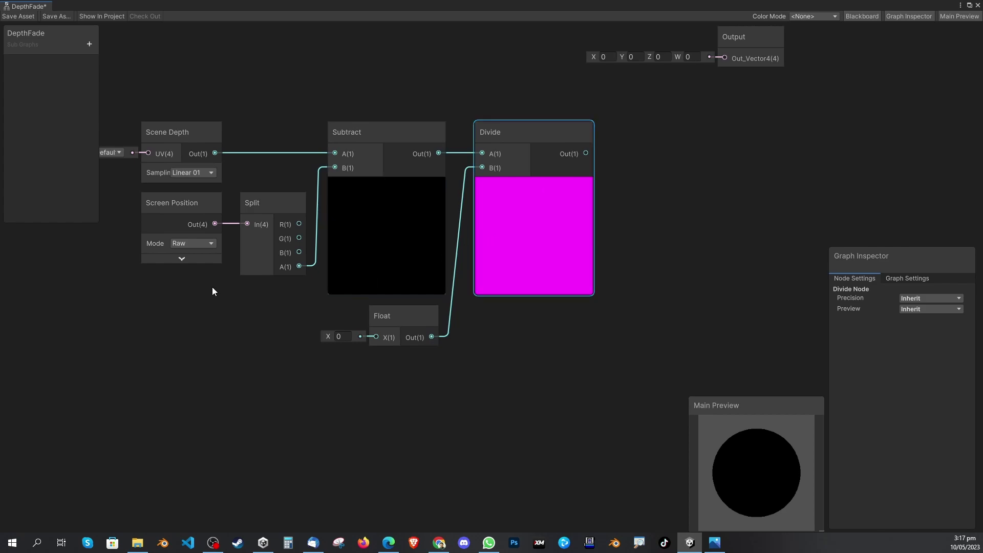
Set the Scene Depth node's sampling mode to Eye
middle_click_drag(213, 288, 266, 293)
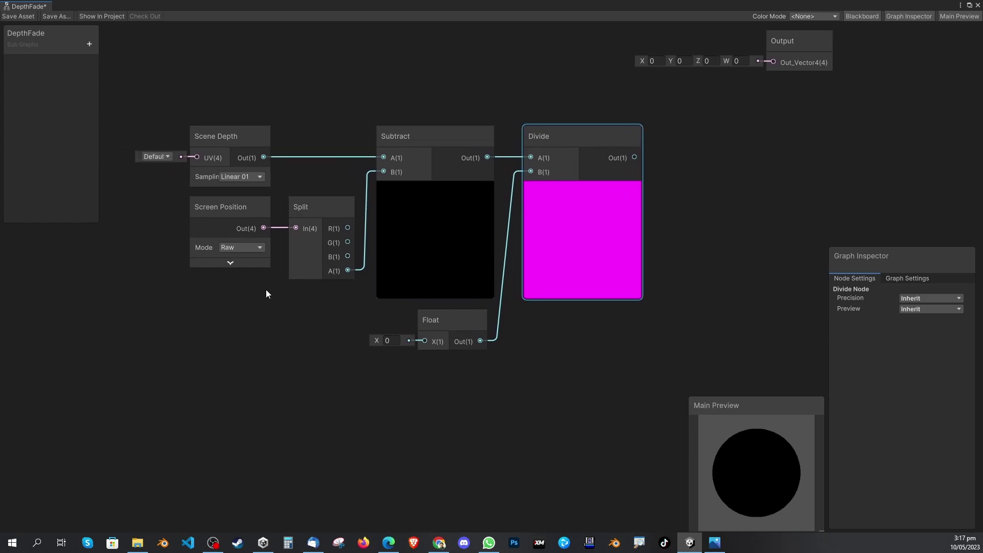
left_click(240, 183)
scroll(231, 188, "up", 5)
middle_click_drag(236, 188, 335, 231)
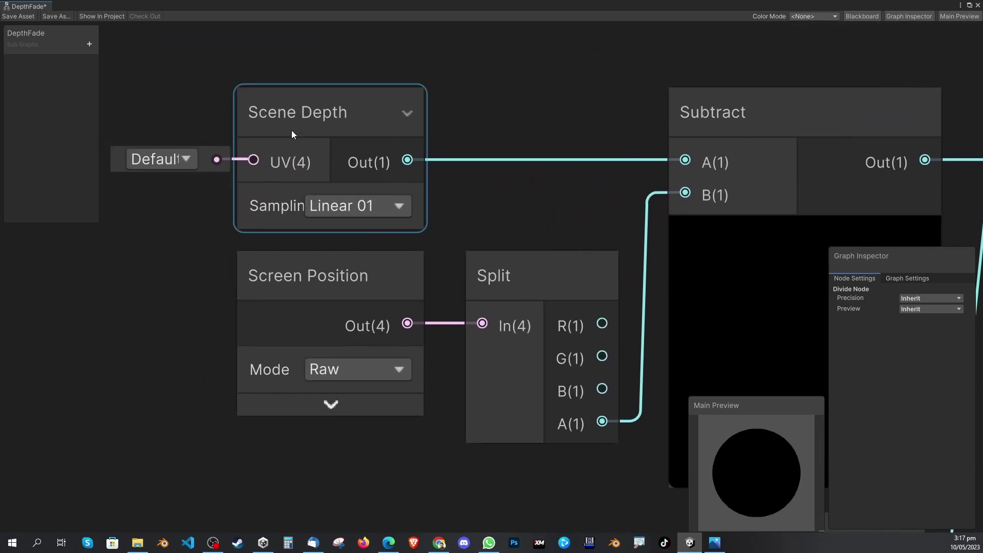
left_click(346, 210)
left_click(334, 247)
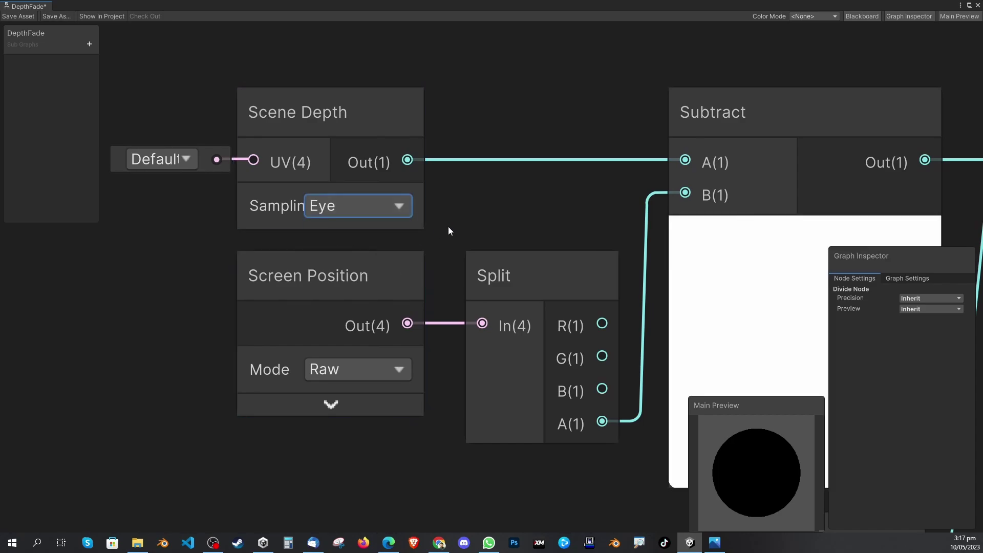
scroll(449, 230, "down", 3)
middle_click_drag(440, 217, 302, 195)
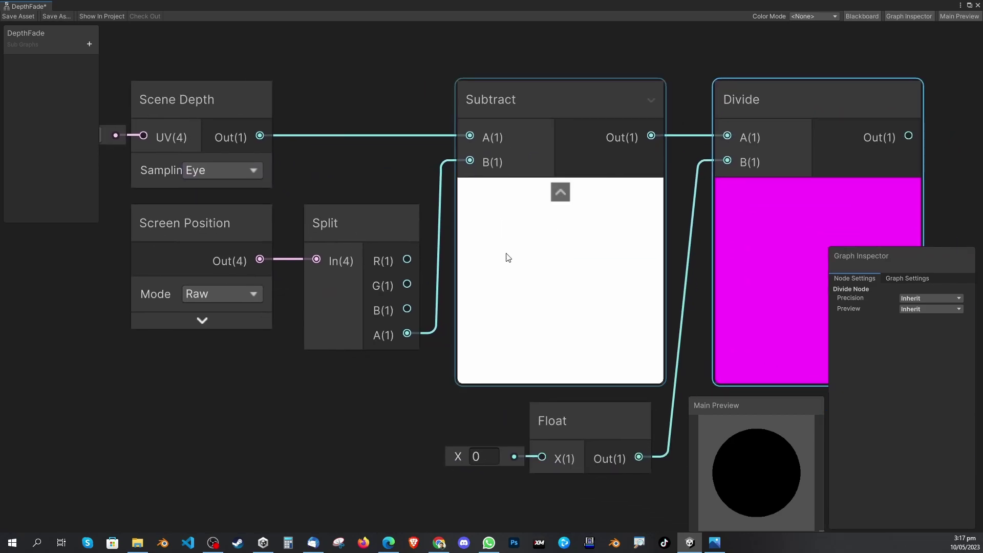
scroll(446, 302, "down", 3)
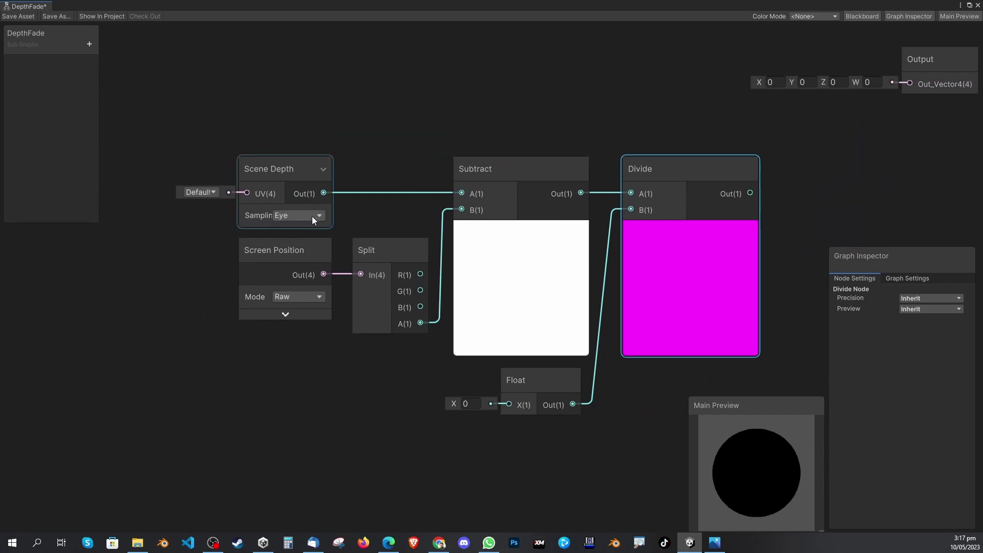
Add a Saturate node to the right of the Divide node, leaving a gap between them
middle_click_drag(537, 318, 352, 310)
key("alt+Tab")
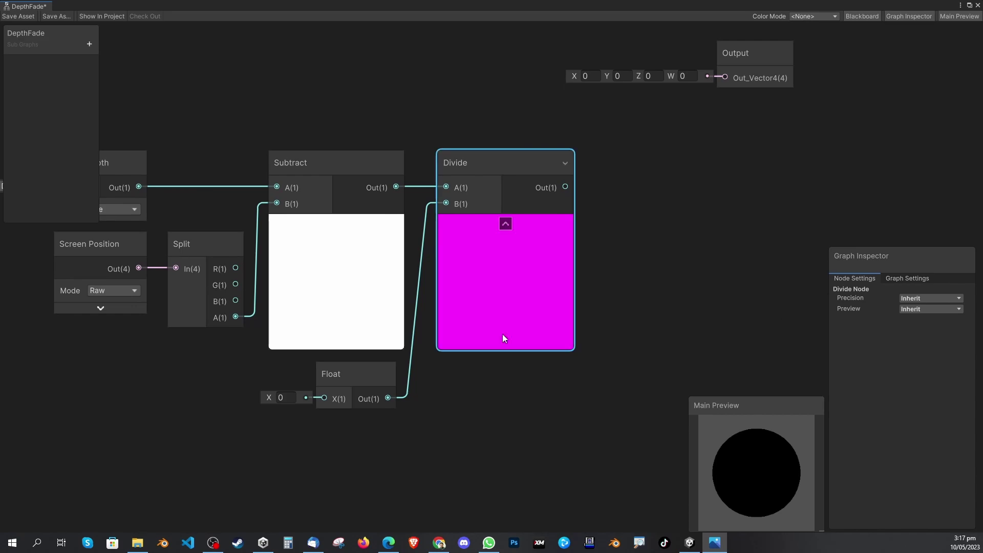
middle_click_drag(623, 276, 465, 292)
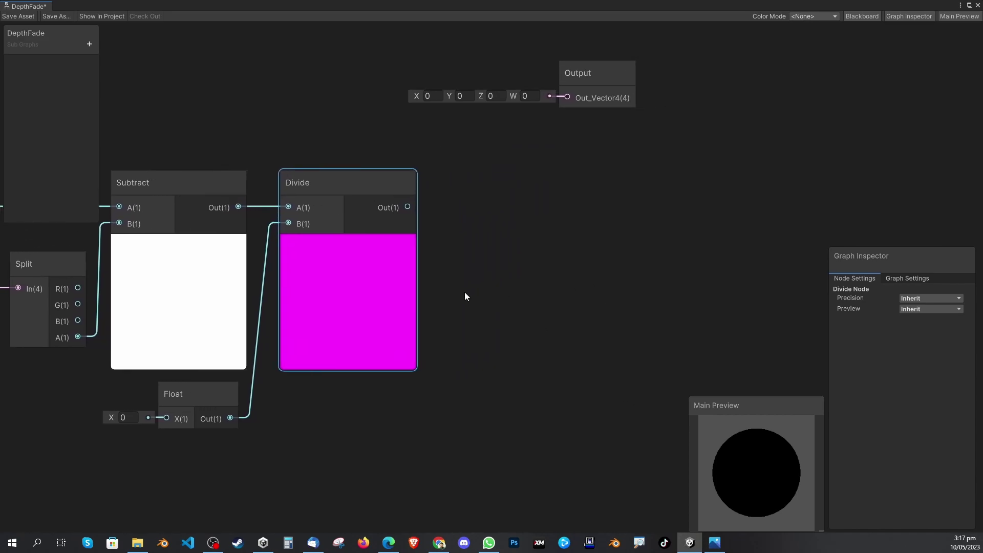
right_click(533, 167)
left_click(554, 170)
type("sa")
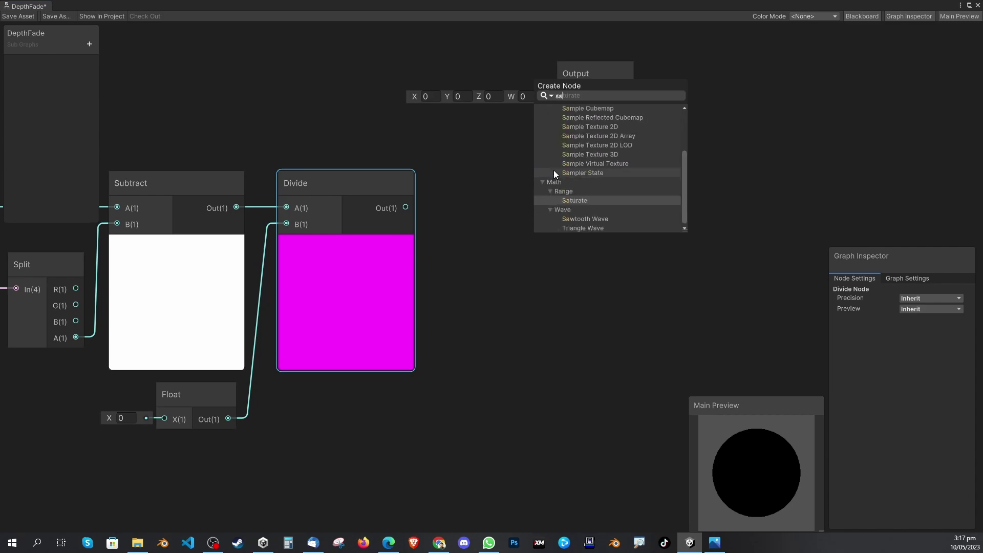
type("tur")
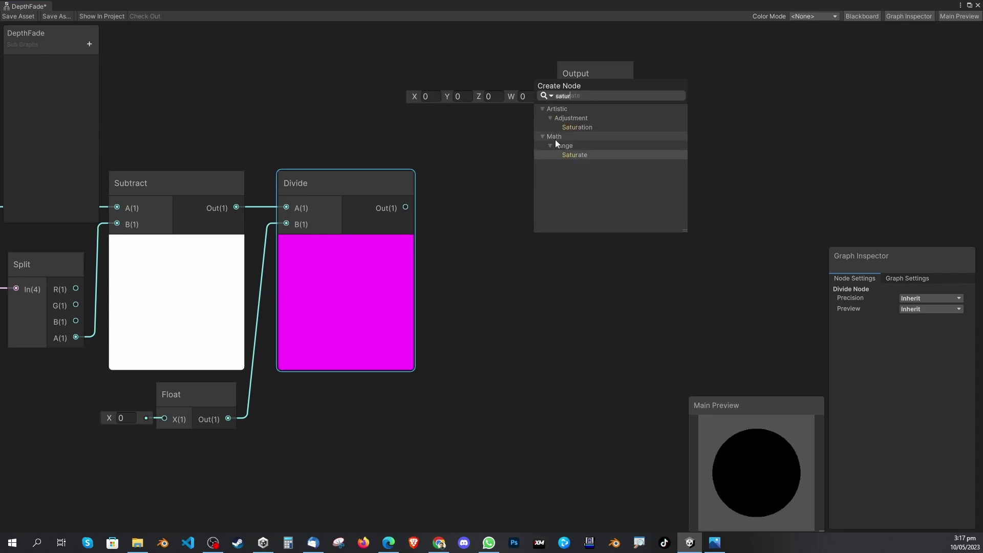
left_click(576, 155)
left_click_drag(567, 198, 557, 182)
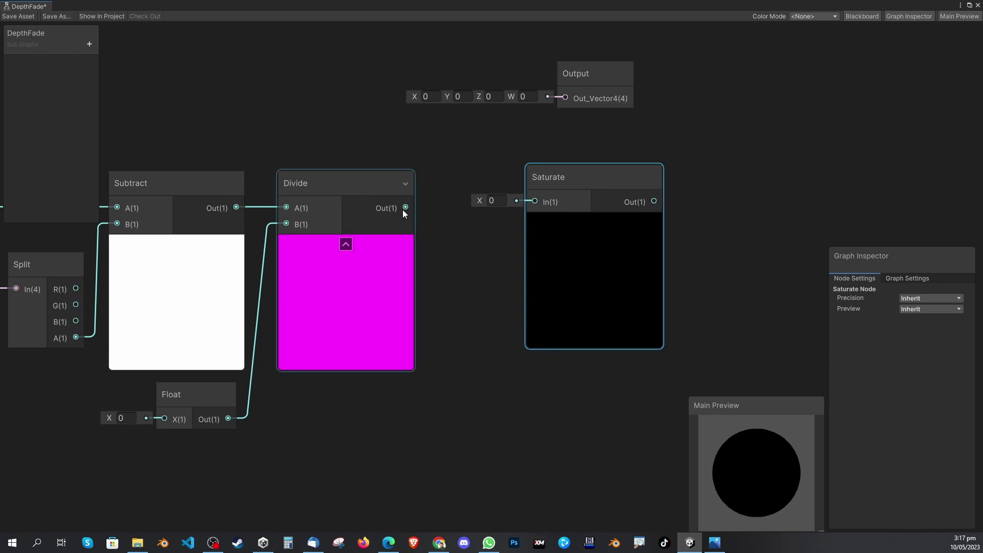
Wire Divide's output through Saturate into Output's Out_Vector4 input, lining up Saturate and Output in a row after Divide
left_click_drag(403, 210, 537, 204)
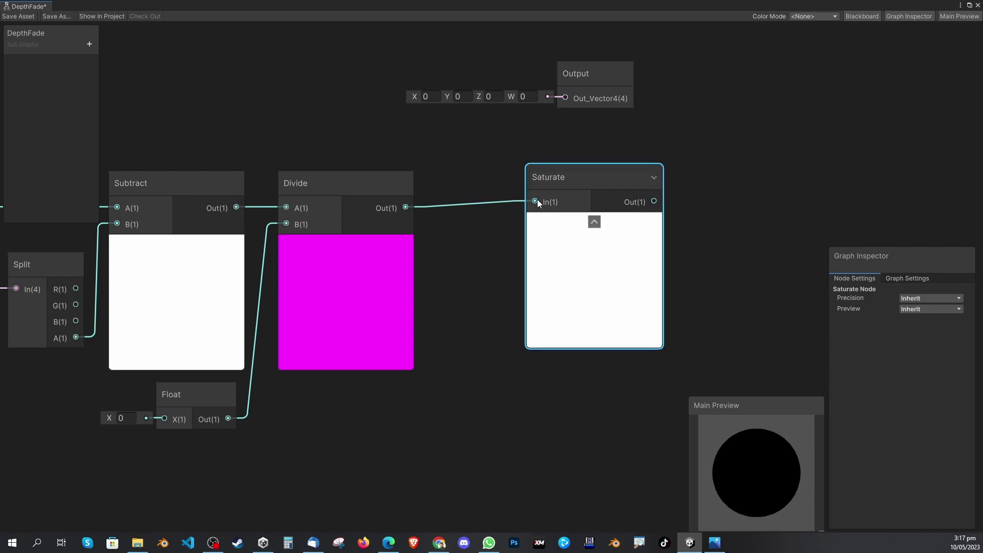
left_click_drag(577, 171, 506, 176)
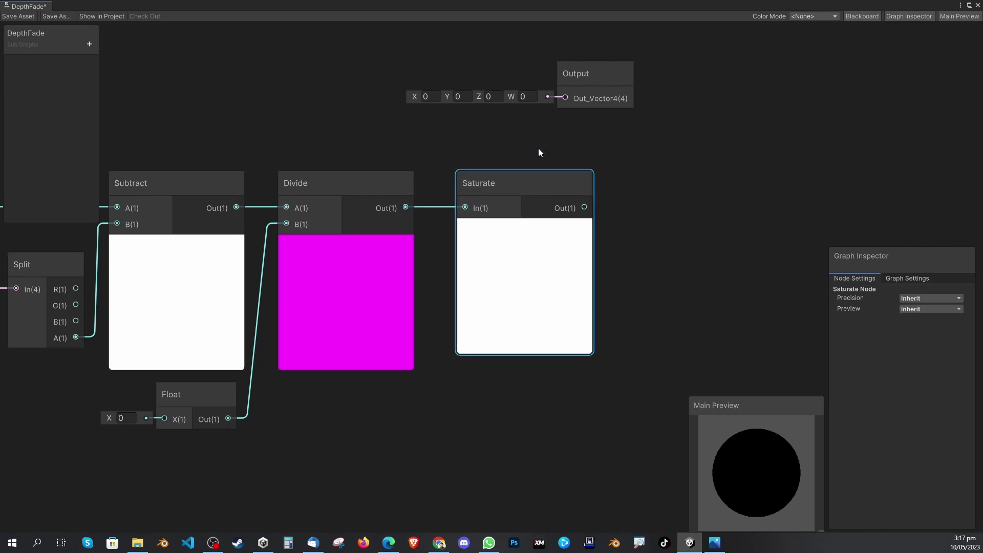
mouse_move(516, 201)
left_click_drag(597, 79, 764, 125)
left_click_drag(584, 206, 672, 183)
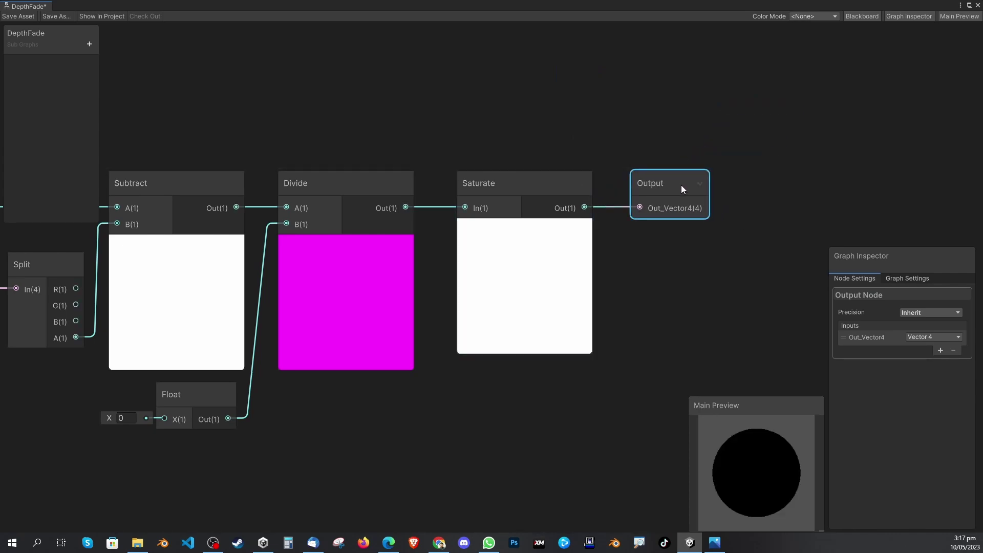
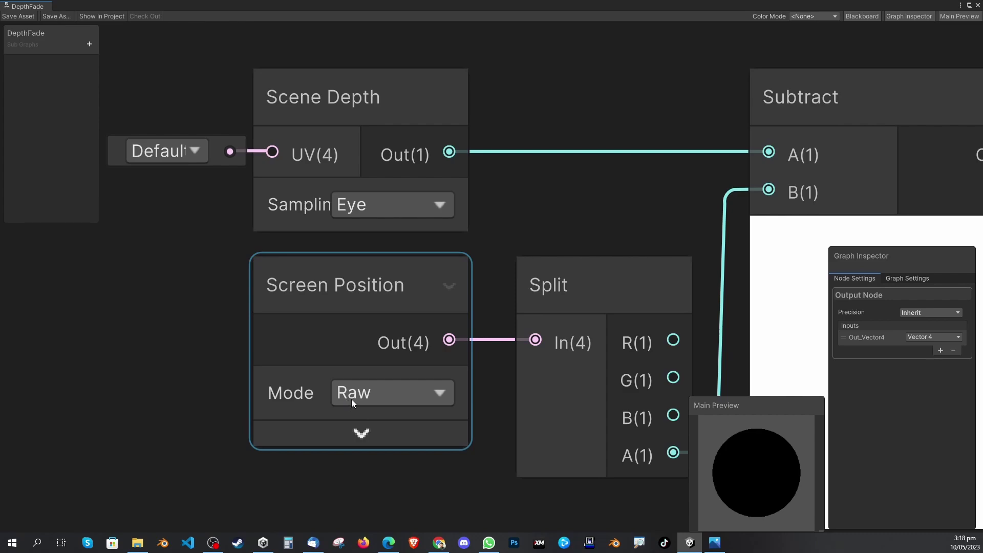
Examine the node chain from Scene Depth and Screen Position through Split, Subtract, Divide with its Float input, and Saturate to Output
middle_click_drag(478, 359, 363, 331)
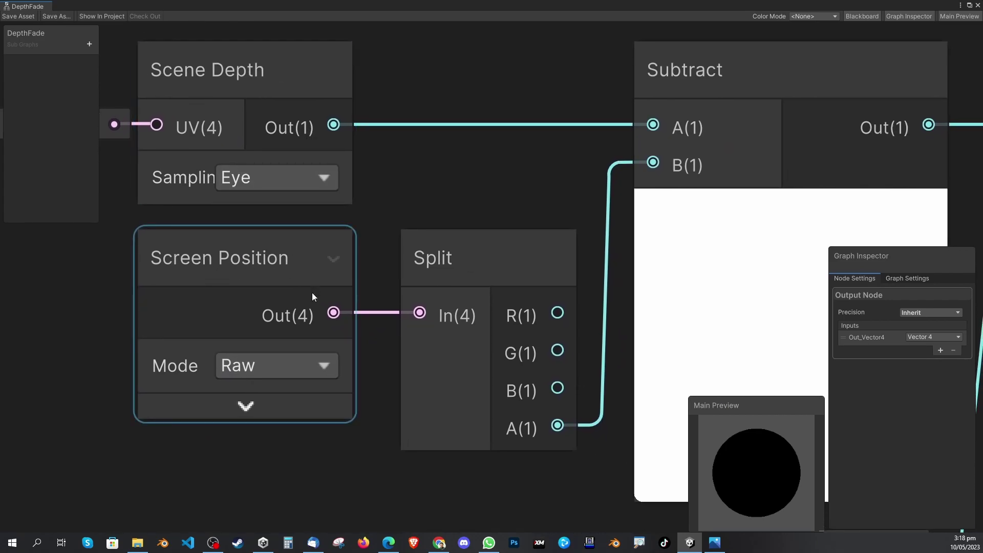
left_click(429, 319)
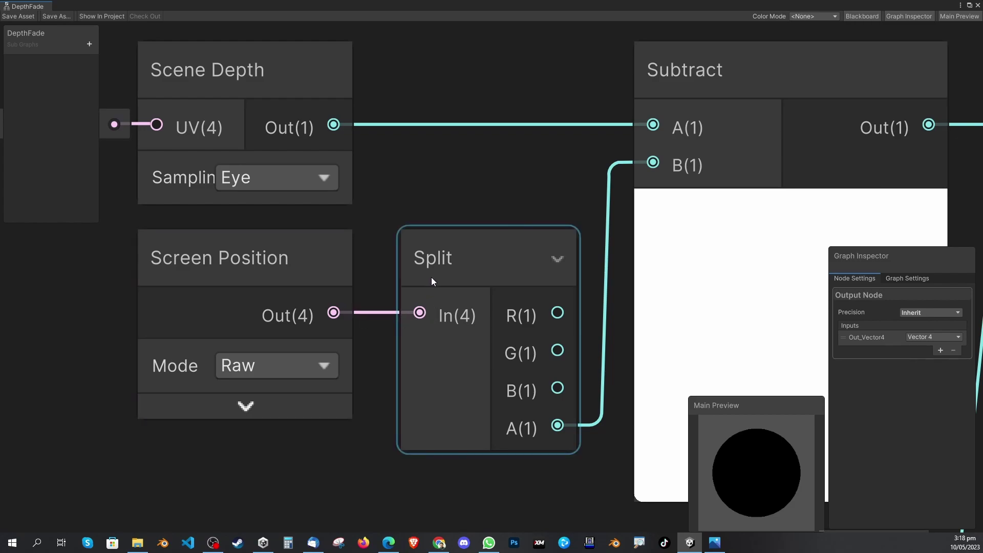
left_click(496, 210)
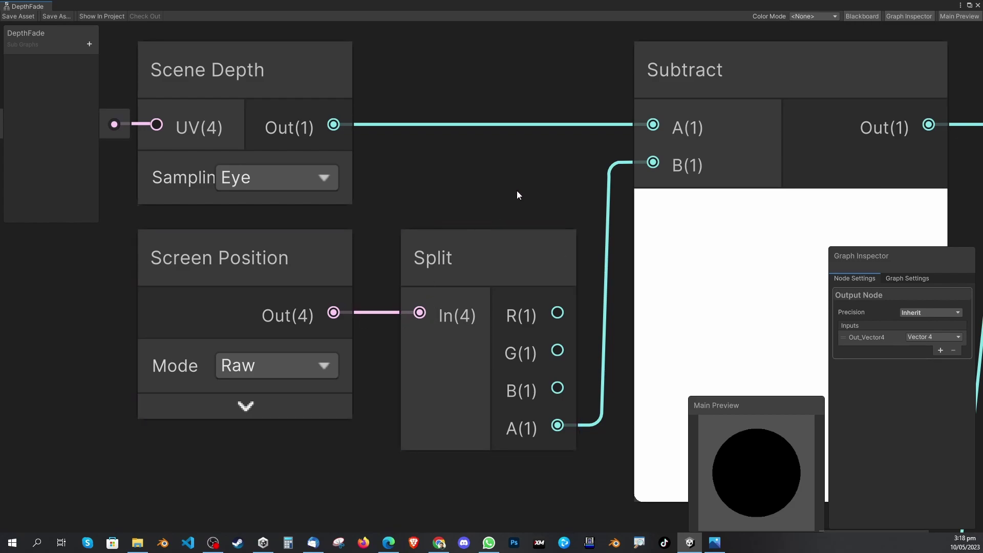
middle_click_drag(328, 95, 320, 112)
left_click(319, 112)
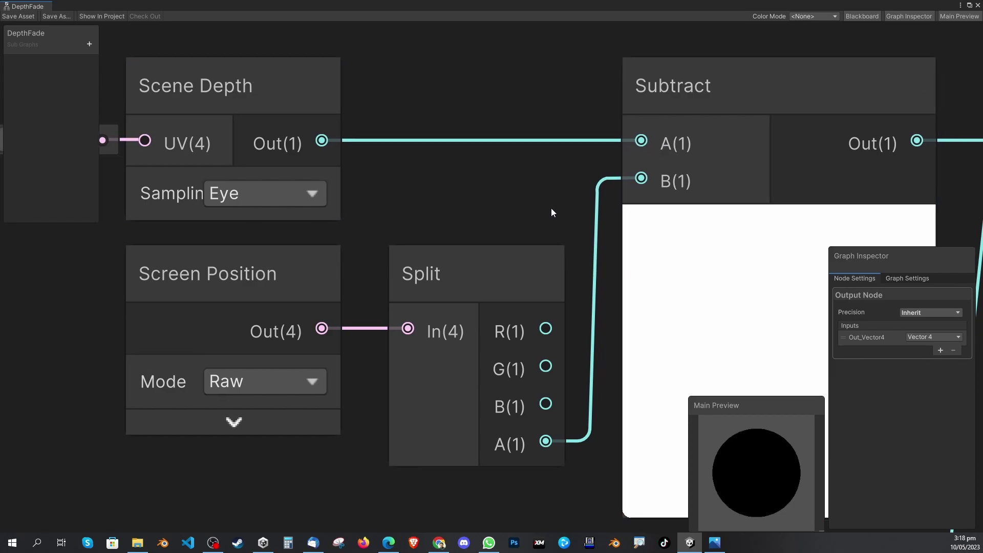
middle_click_drag(551, 207, 444, 145)
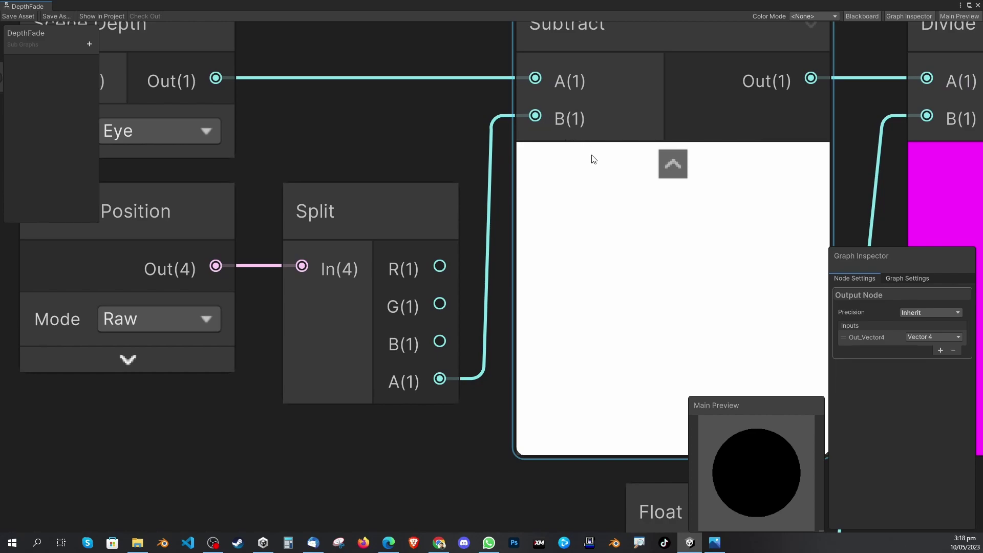
middle_click_drag(693, 206, 301, 256)
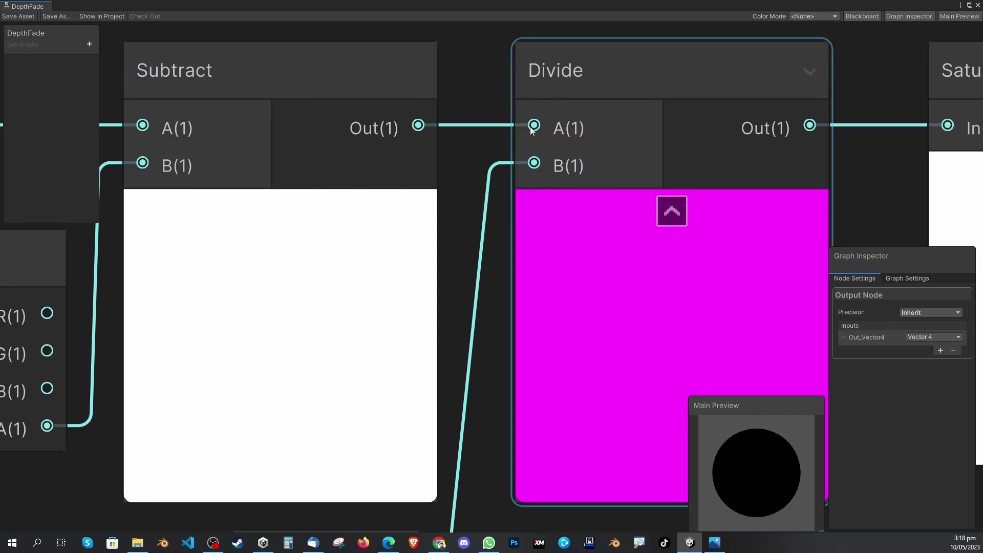
middle_click_drag(479, 297, 474, 166)
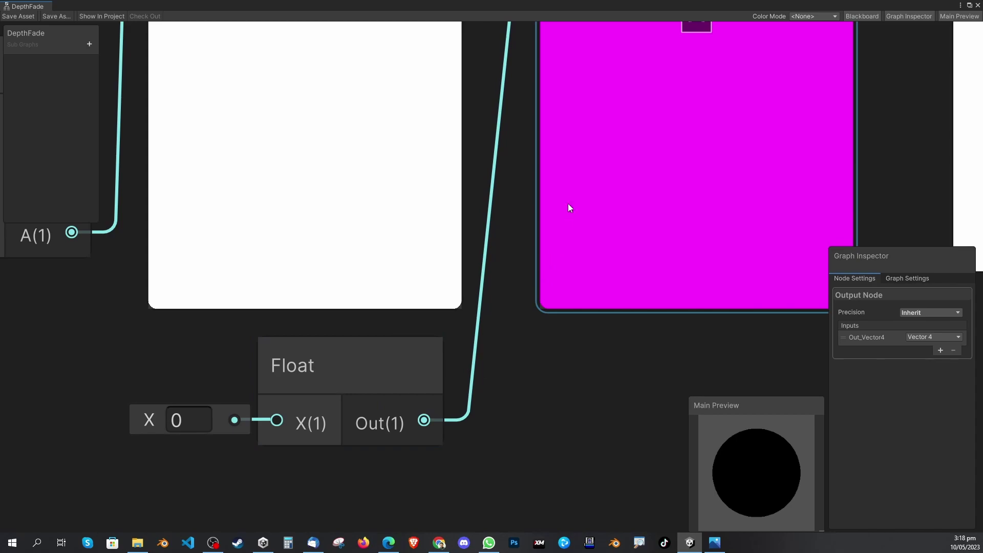
middle_click_drag(567, 204, 480, 376)
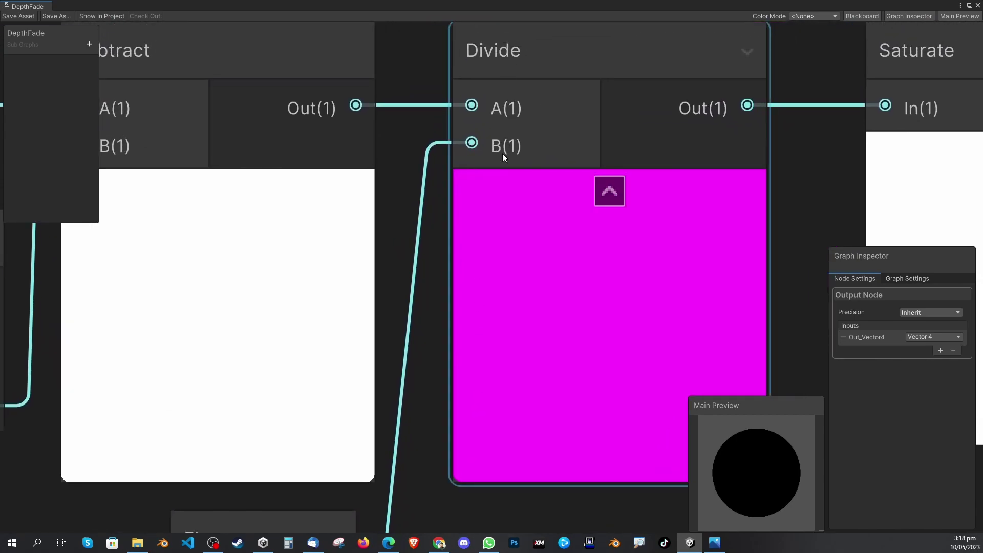
scroll(512, 152, "down", 3)
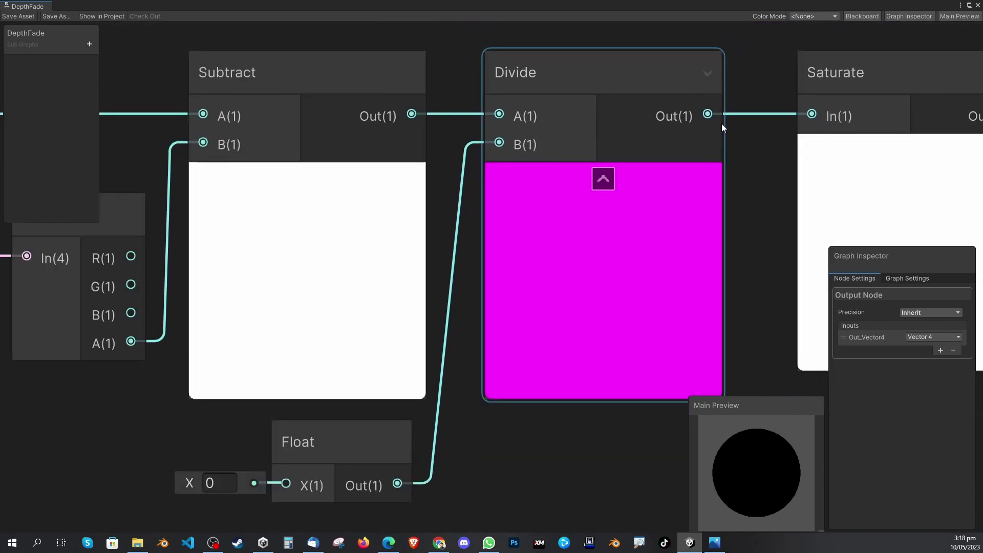
middle_click_drag(721, 124, 513, 148)
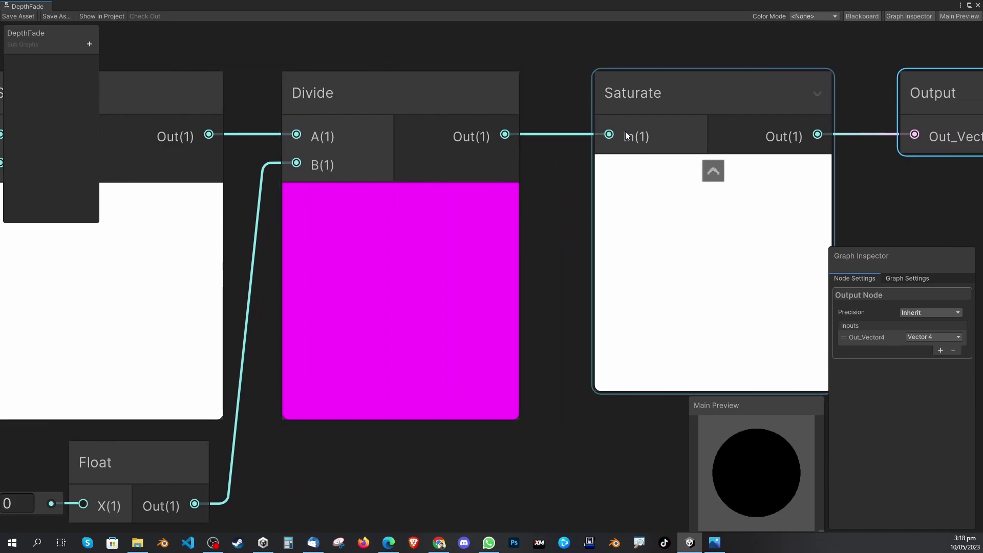
middle_click_drag(644, 95, 460, 101)
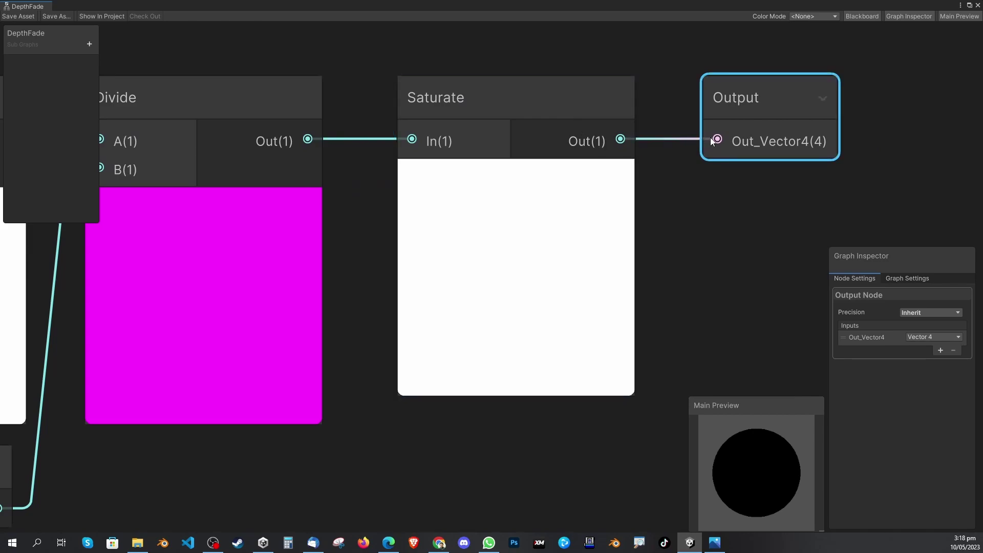
scroll(575, 228, "down", 5)
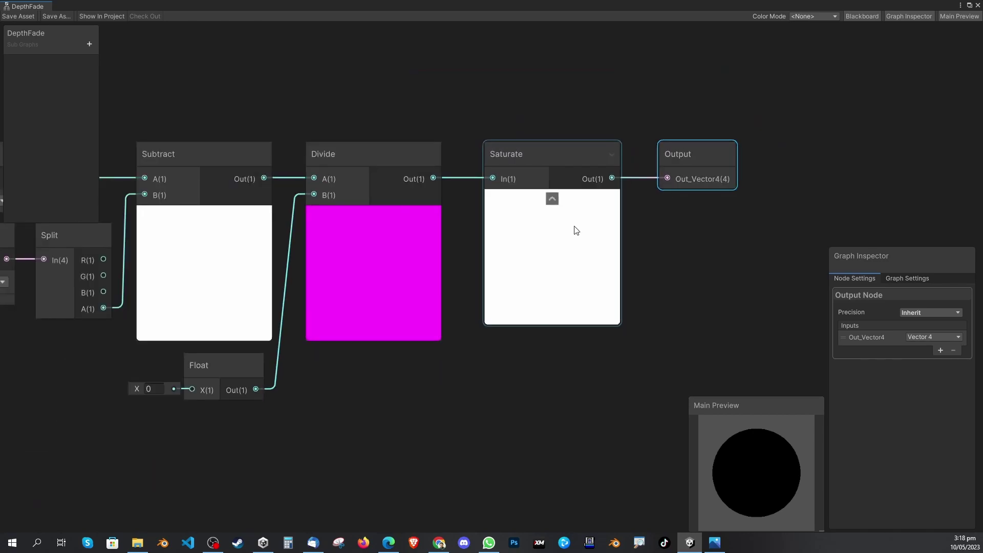
middle_click_drag(381, 377, 423, 362)
scroll(466, 323, "up", 2)
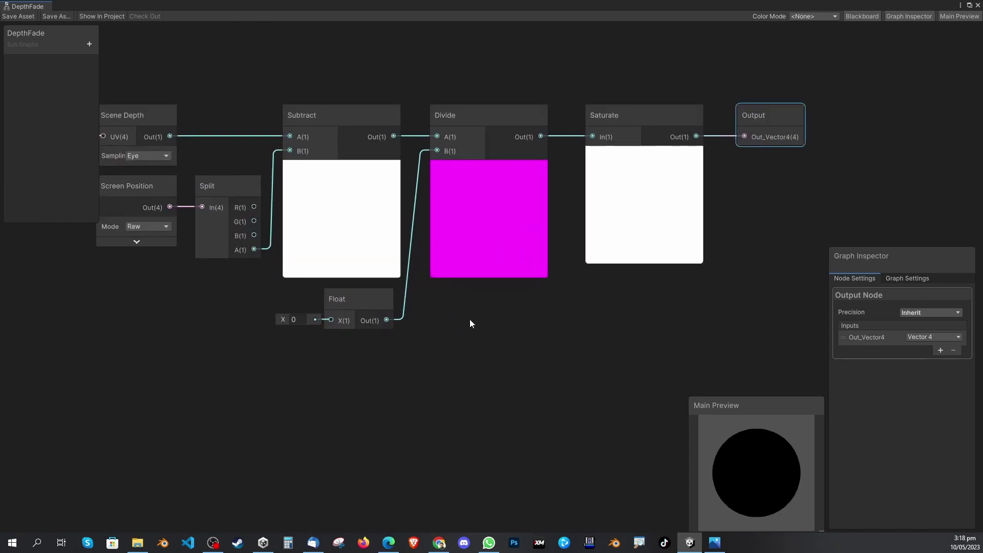
Close the DepthFade sub graph editor and return to the main Unity scene
middle_click_drag(463, 327, 530, 337)
scroll(529, 333, "down", 1)
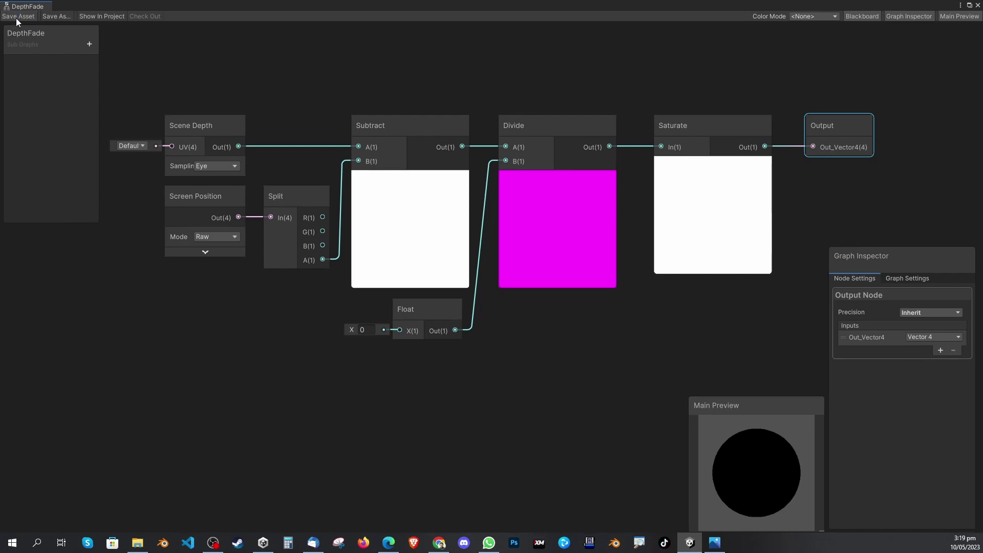
left_click(978, 6)
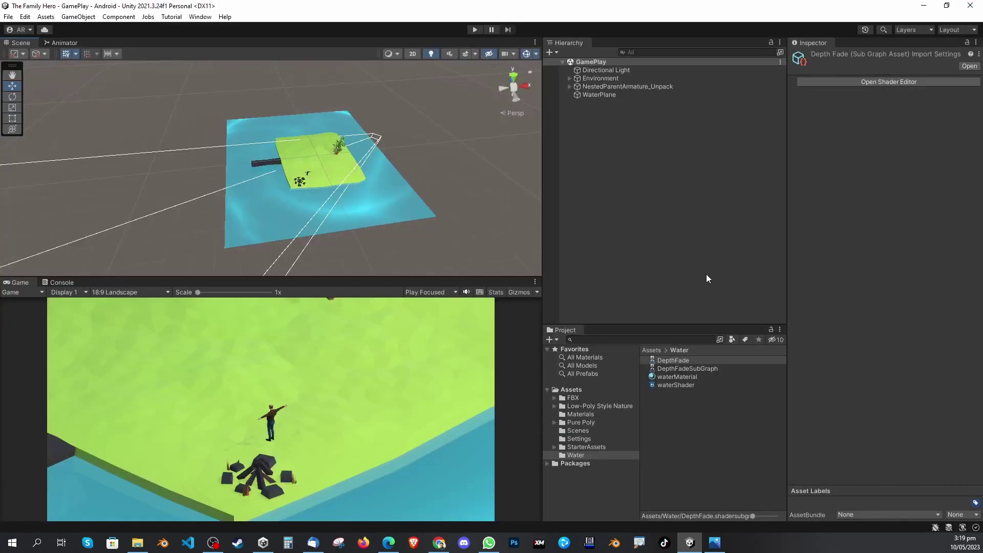
Open waterShader from the Water folder in its own maximized window and move the Graph Inspector clear of the nodes
left_click(673, 361)
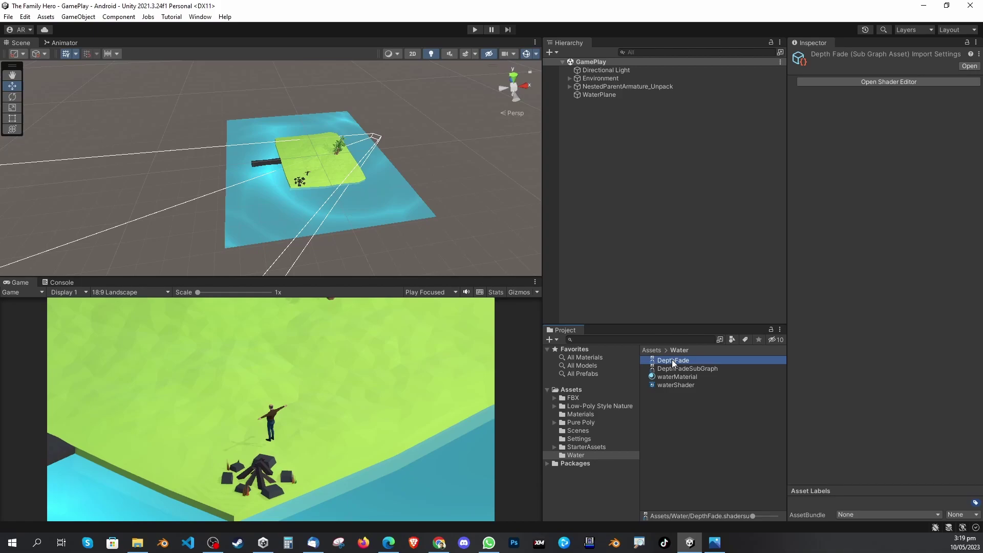
double_click(674, 384)
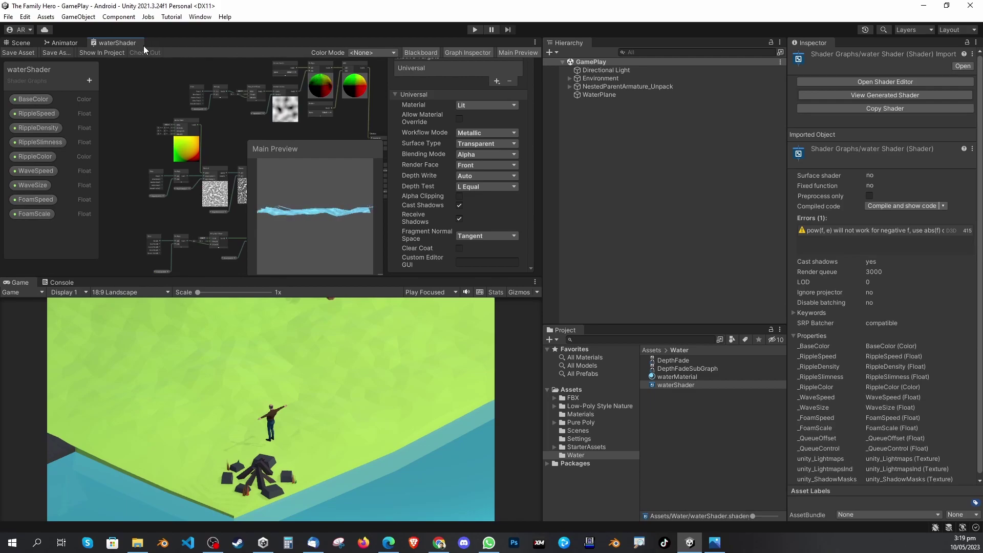
left_click_drag(123, 43, 187, 151)
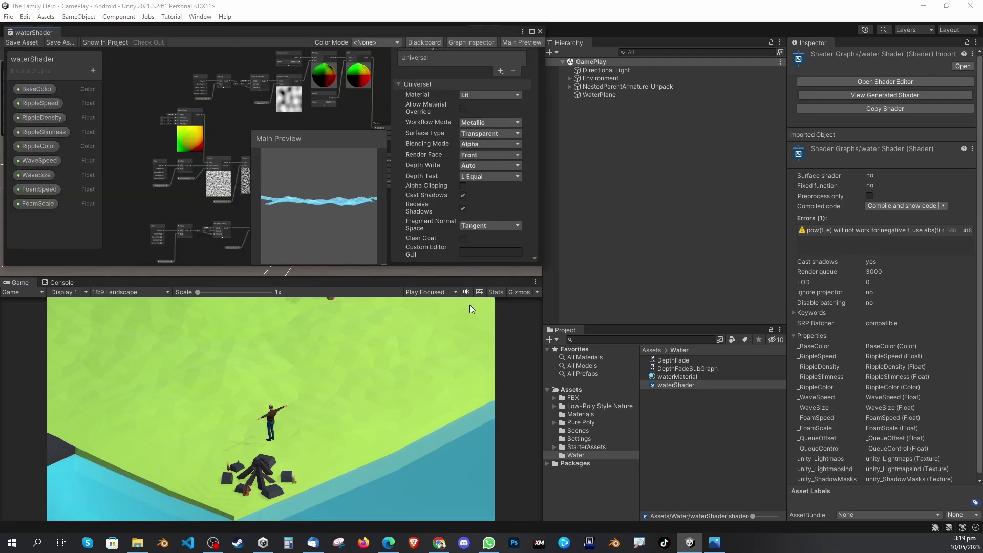
left_click(540, 264)
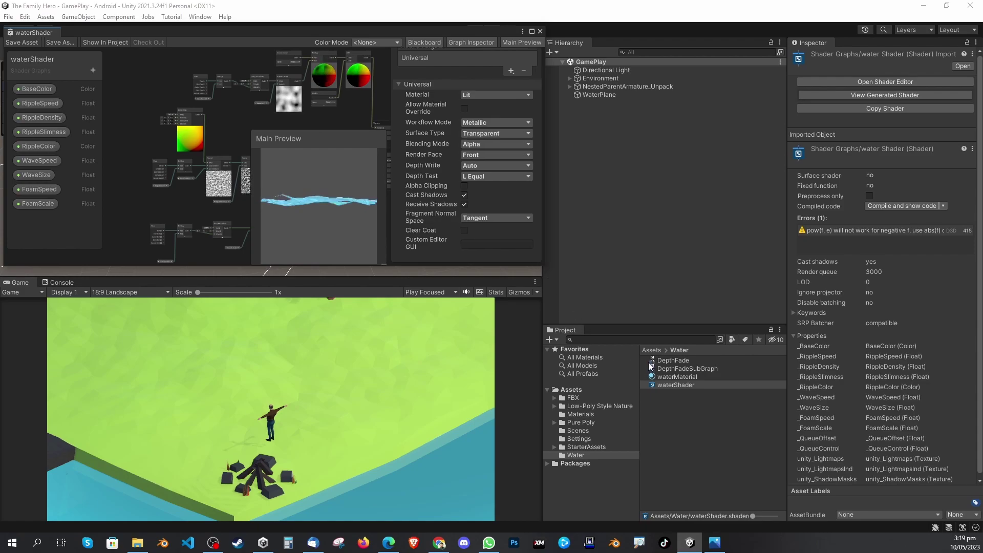
left_click(532, 32)
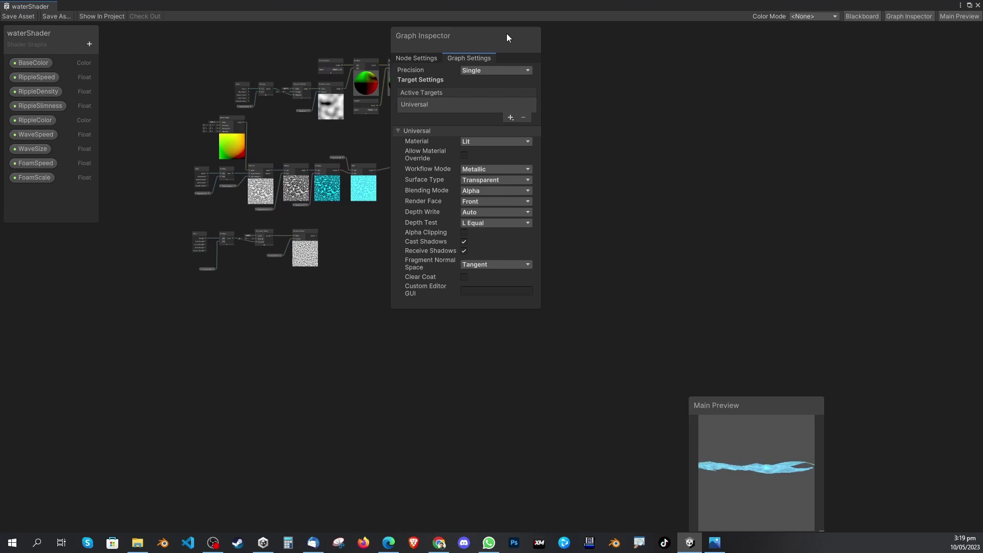
left_click_drag(509, 36, 939, 48)
Add the DepthFade sub graph node to waterShader, in the empty space to the right of the foam's Gradient Noise node
scroll(527, 193, "up", 4)
middle_click_drag(426, 215, 590, 327)
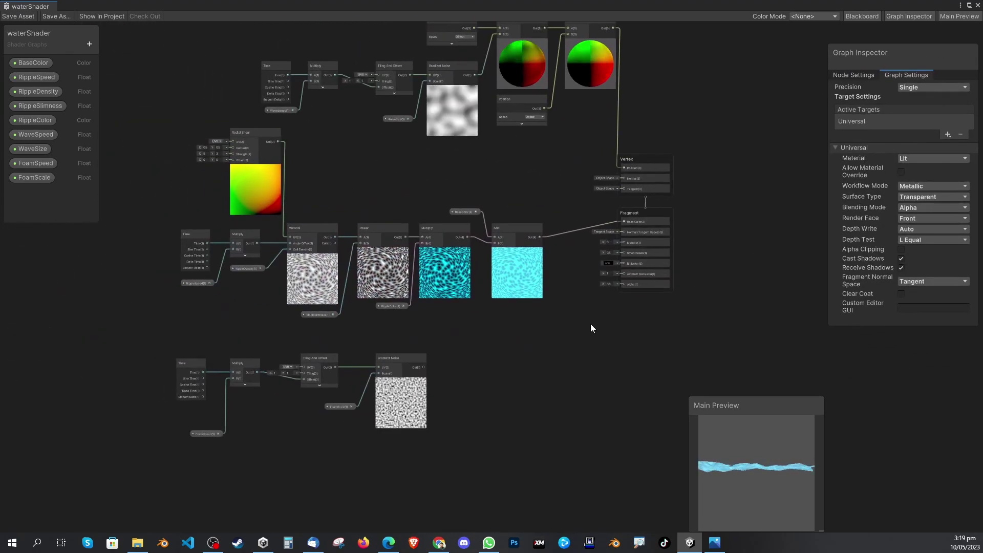
scroll(454, 355, "up", 3)
middle_click_drag(454, 355, 500, 263)
scroll(439, 296, "up", 2)
middle_click_drag(439, 296, 392, 257)
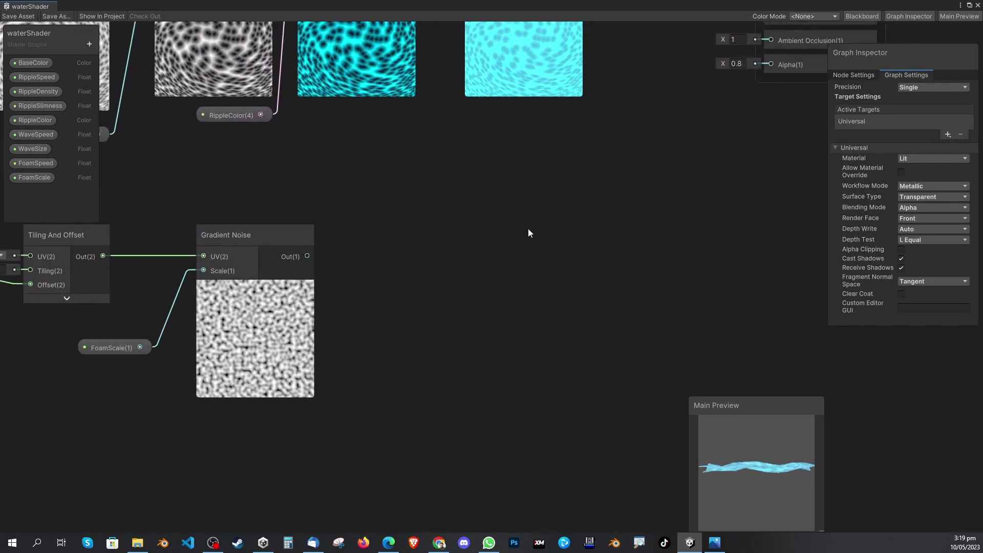
right_click(404, 188)
left_click(426, 191)
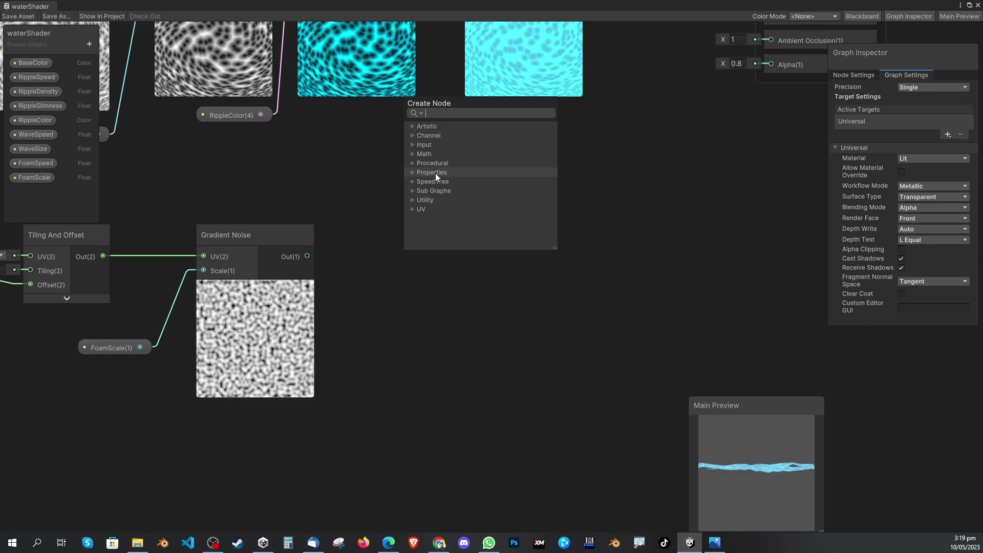
type("fade")
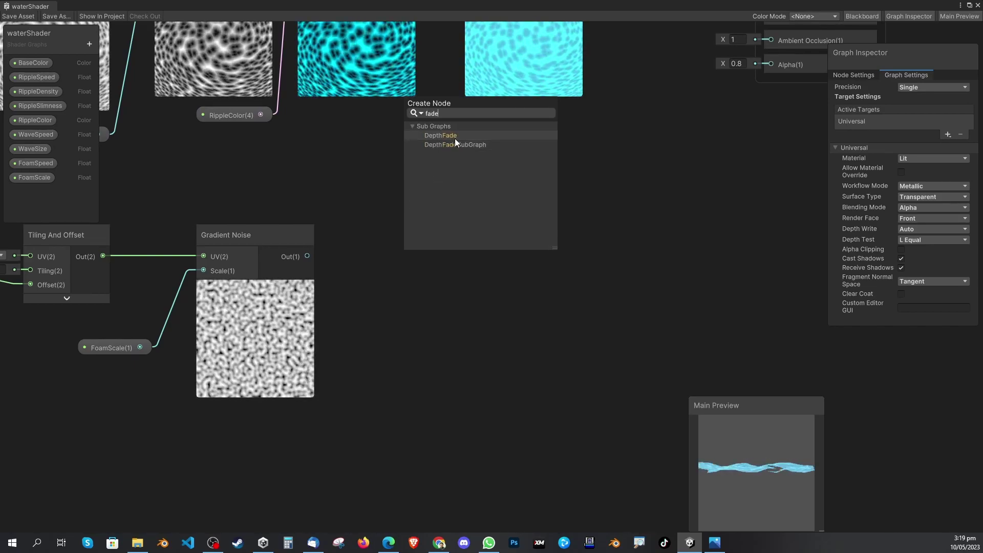
left_click_drag(470, 103, 480, 201)
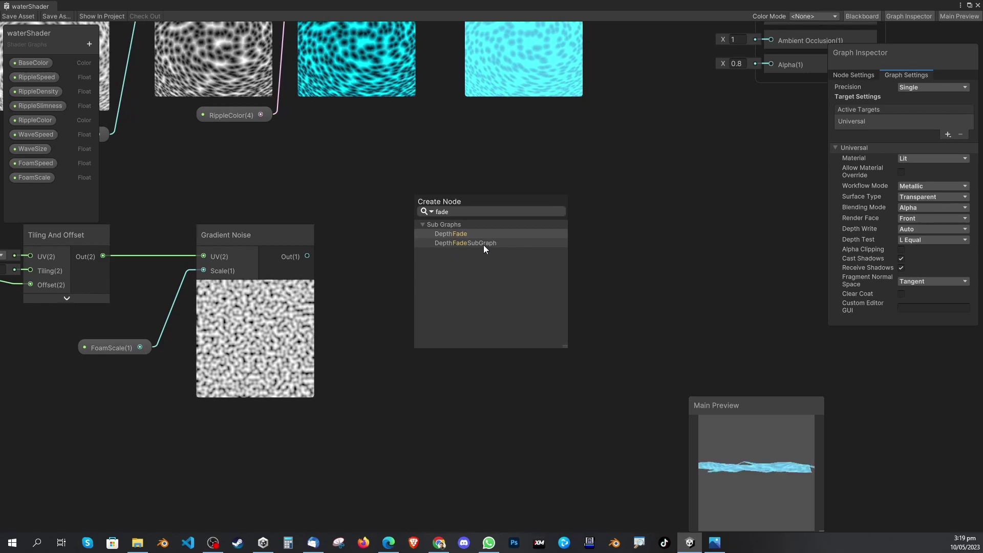
left_click(456, 234)
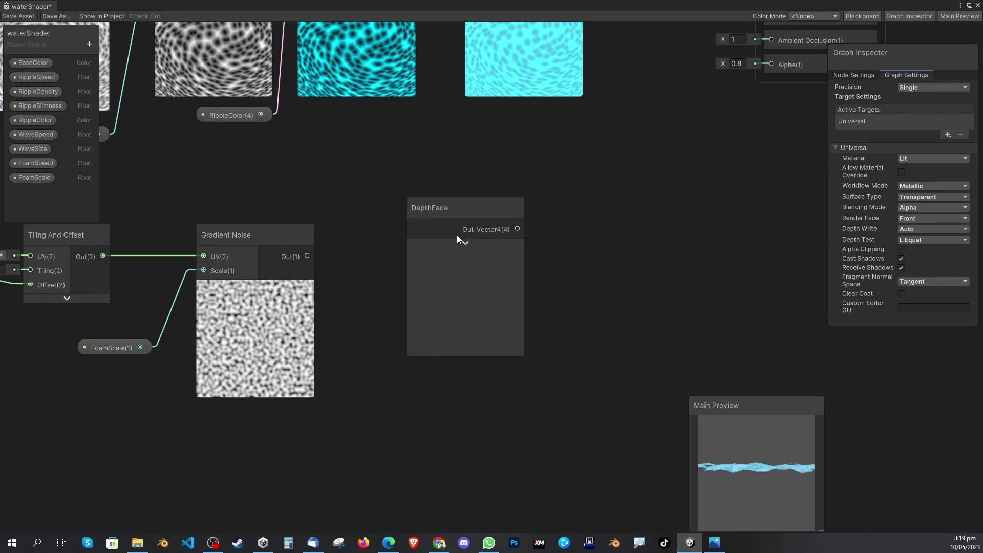